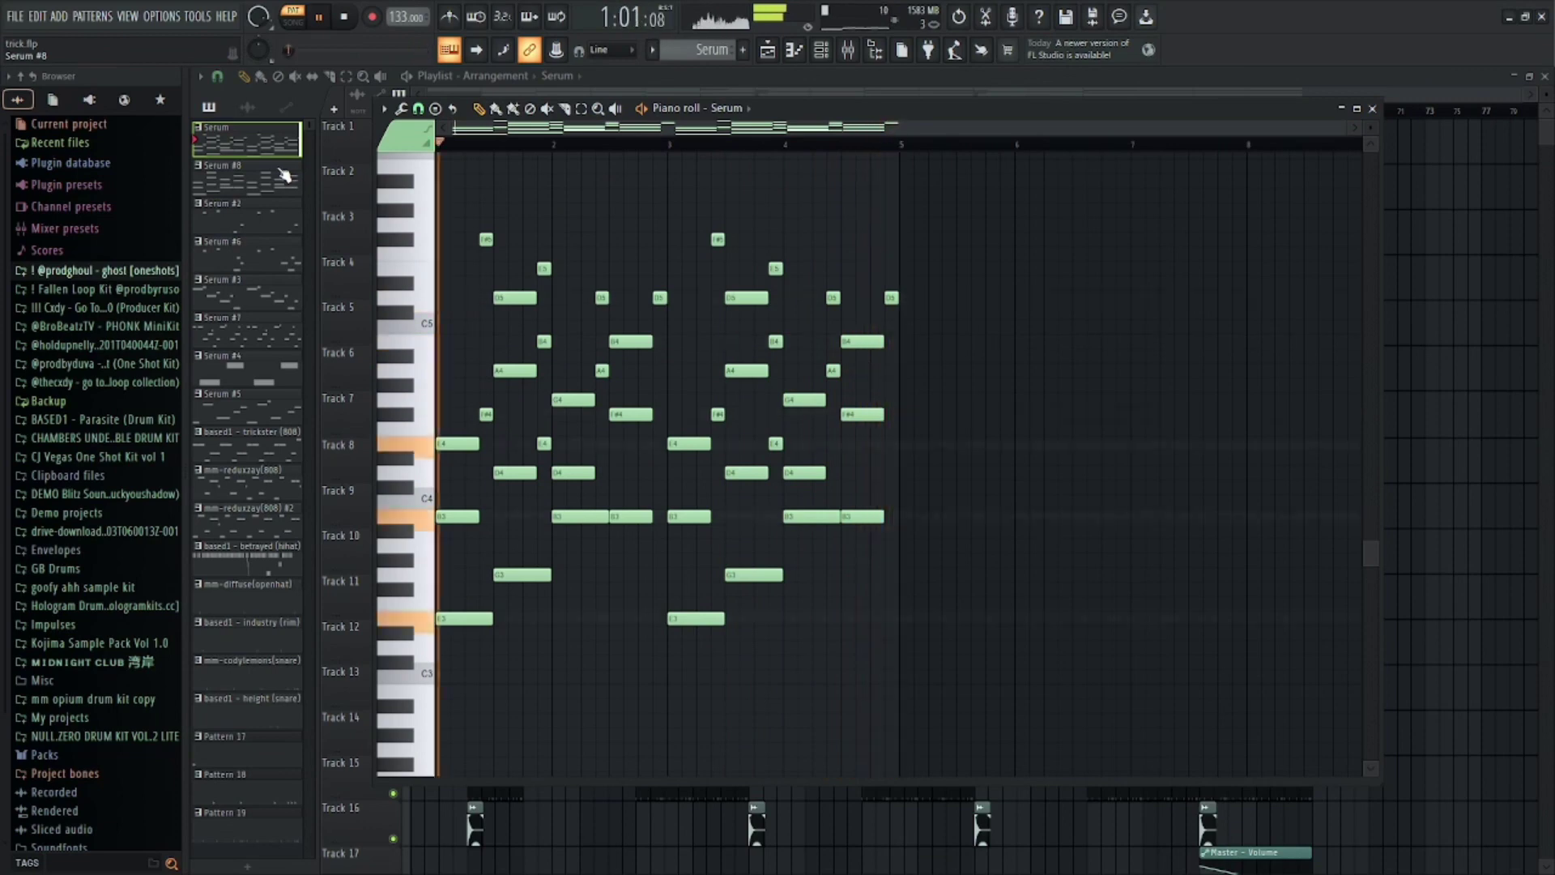
- Play back the Serum #8 chord pattern and the Serum #2 lead pattern while viewing their notes in the piano roll
left_click(284, 180)
key("space")
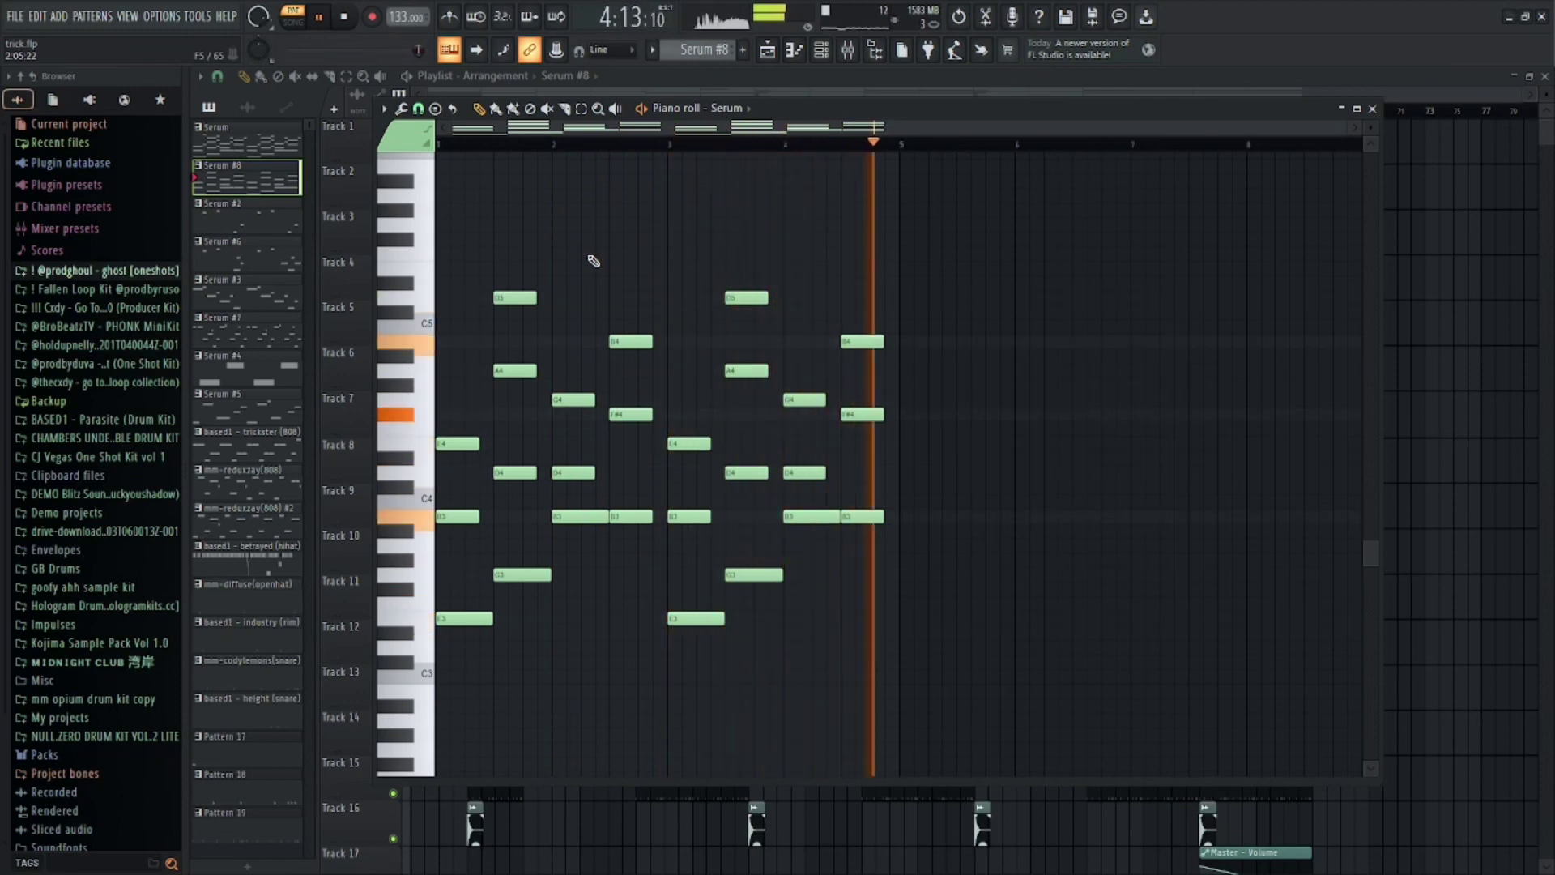
key("space")
left_click(282, 231)
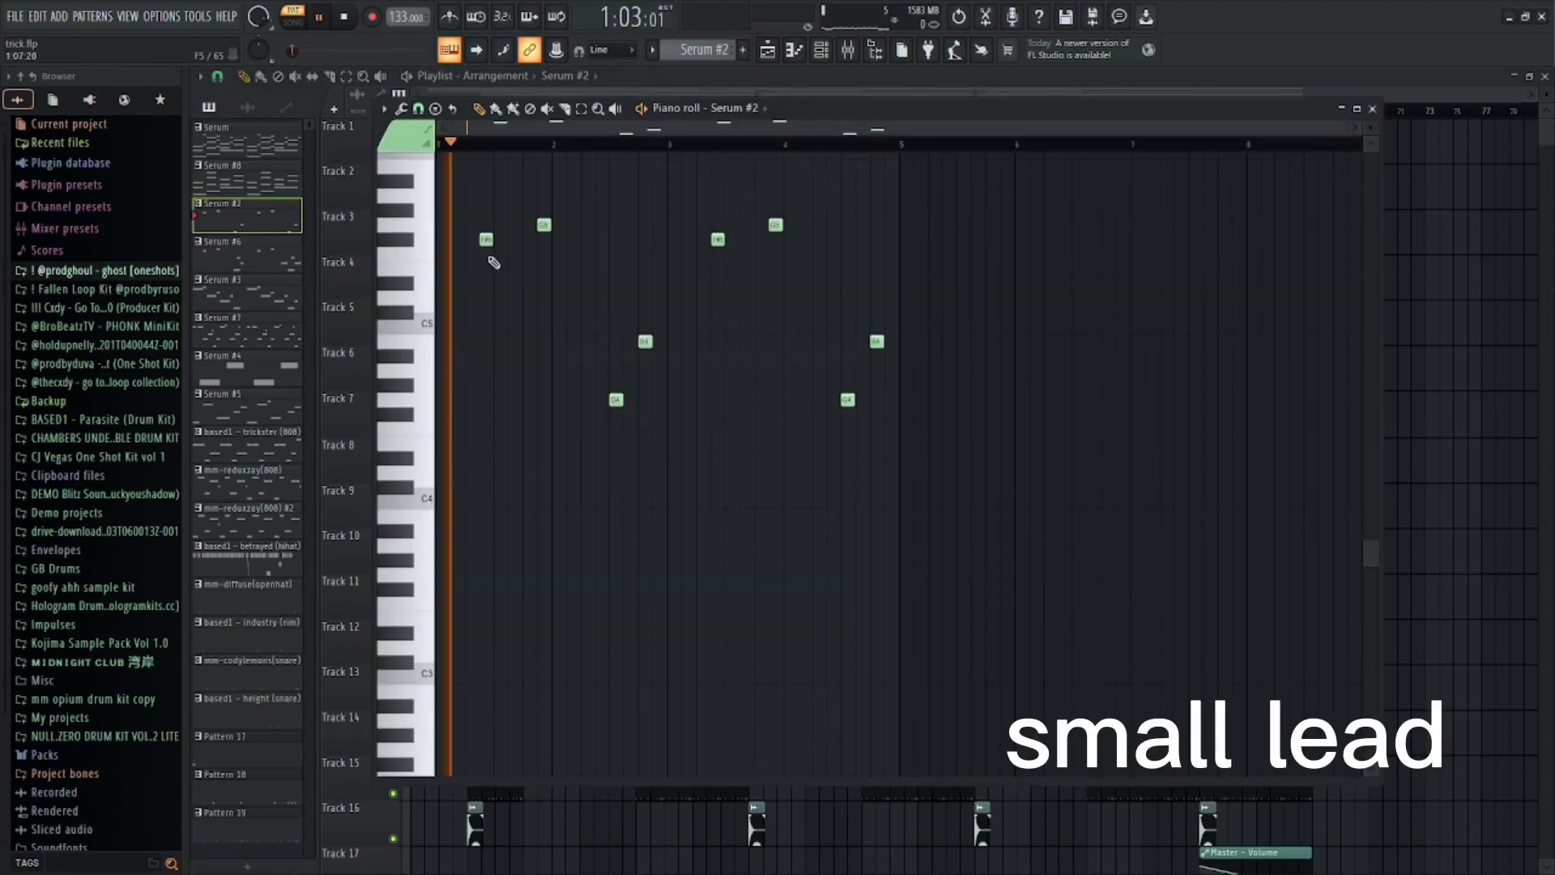
scroll(507, 269, "up", 1)
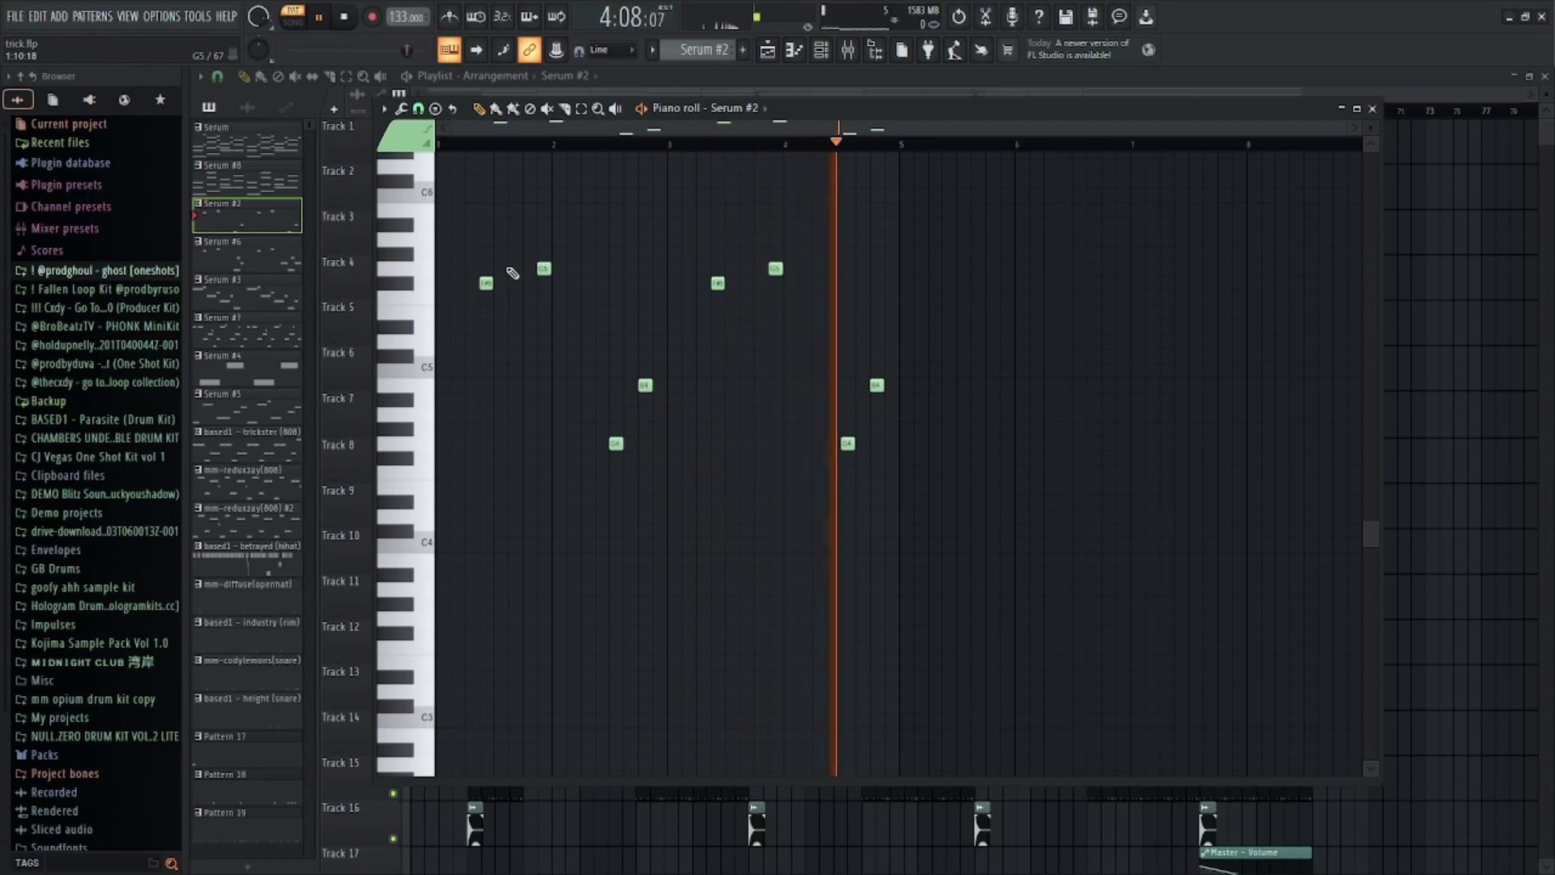
key("space")
- Play back the Serum #6 and Serum #3 patterns and examine their notes in the piano roll
left_click(251, 266)
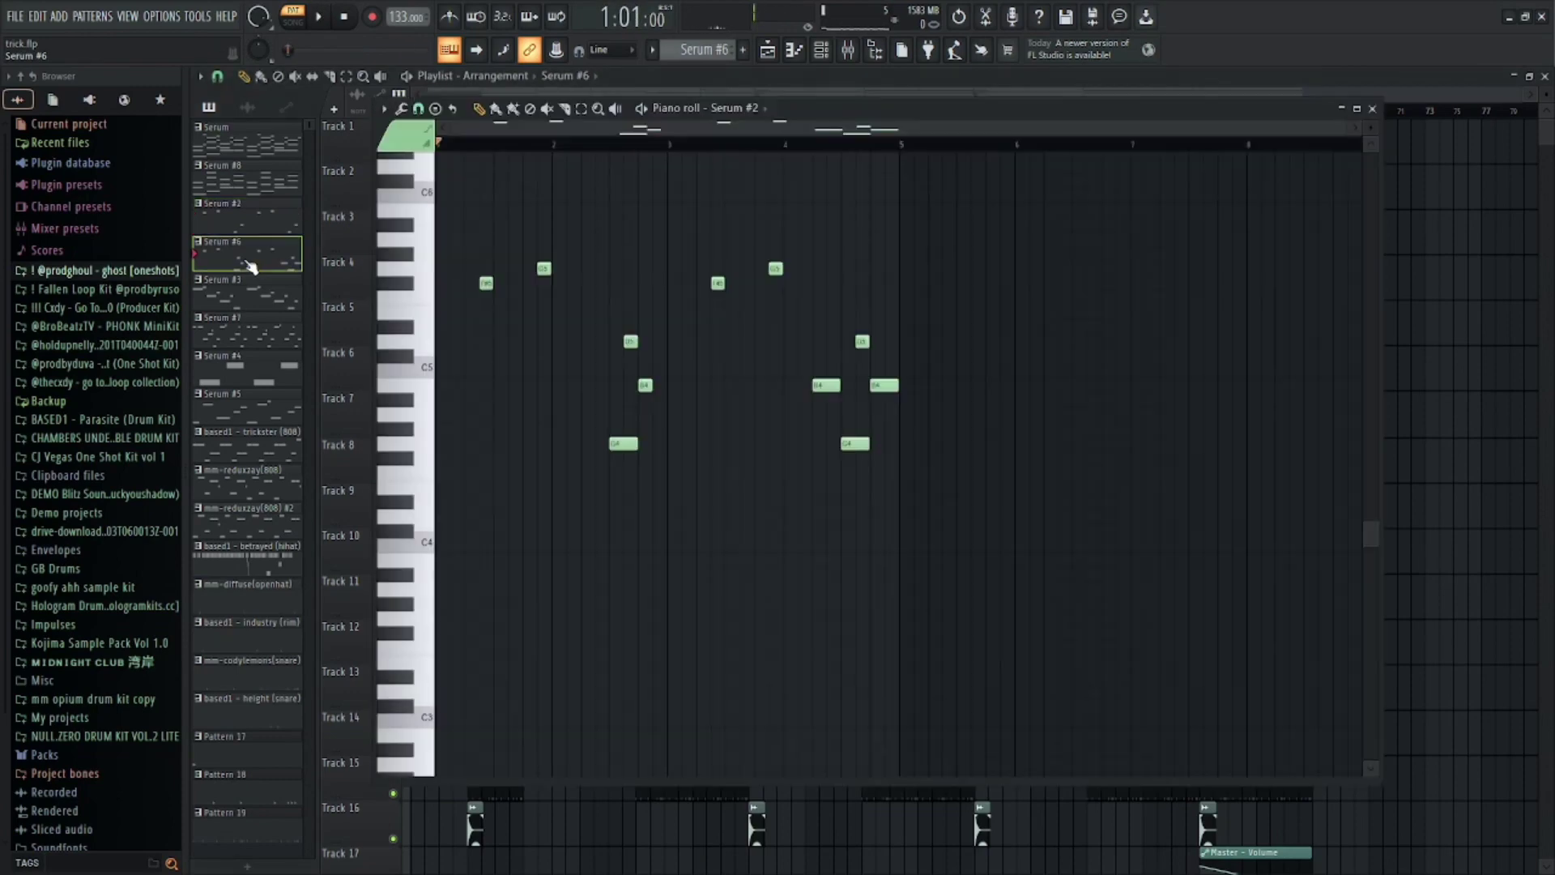
key("space")
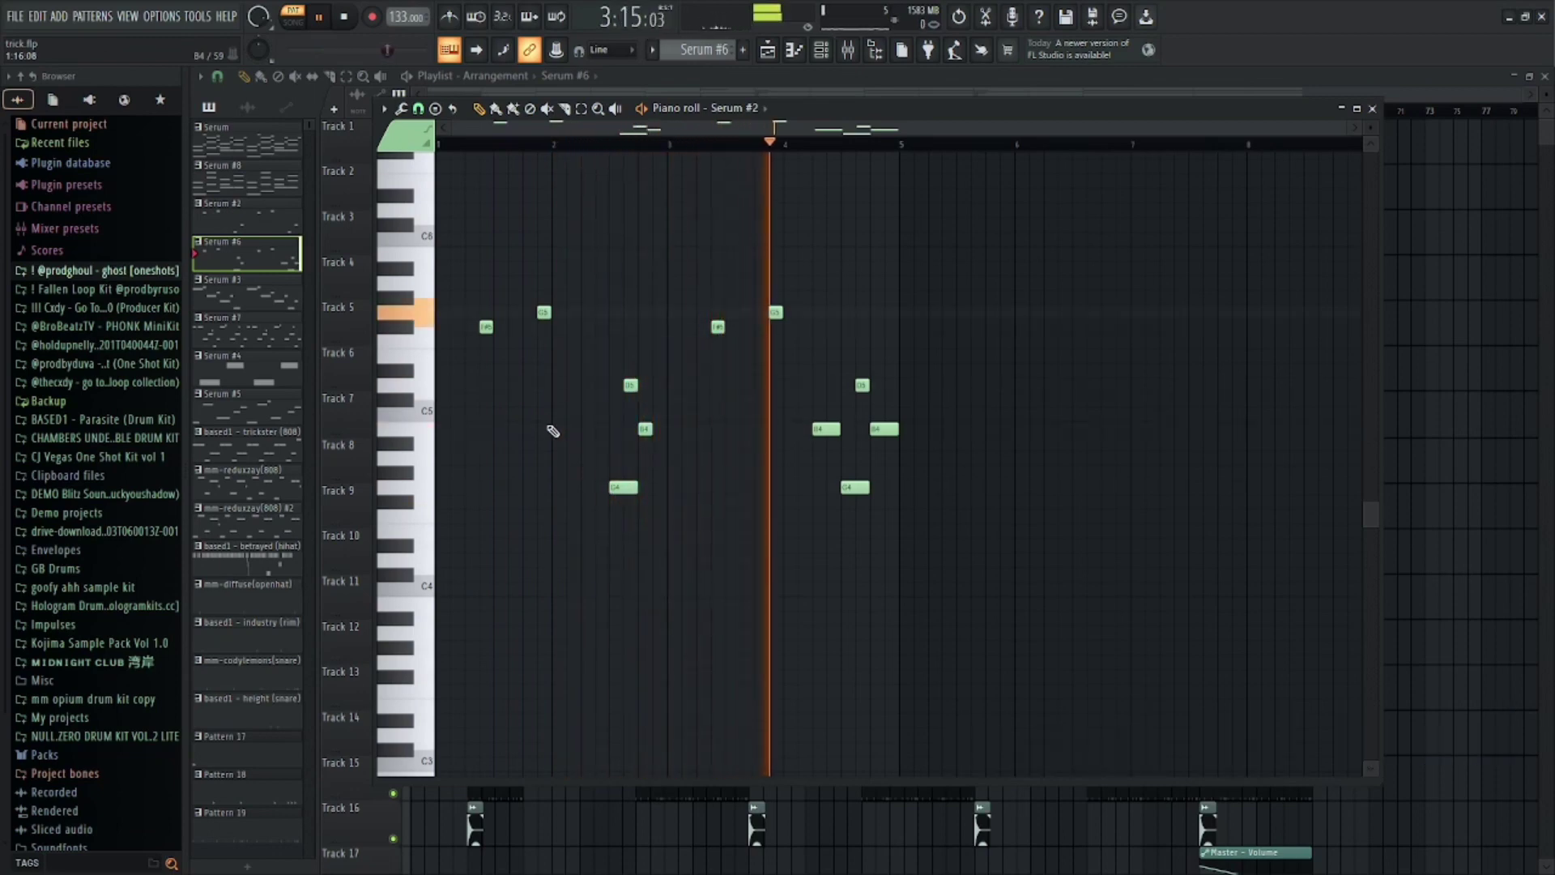
key("space")
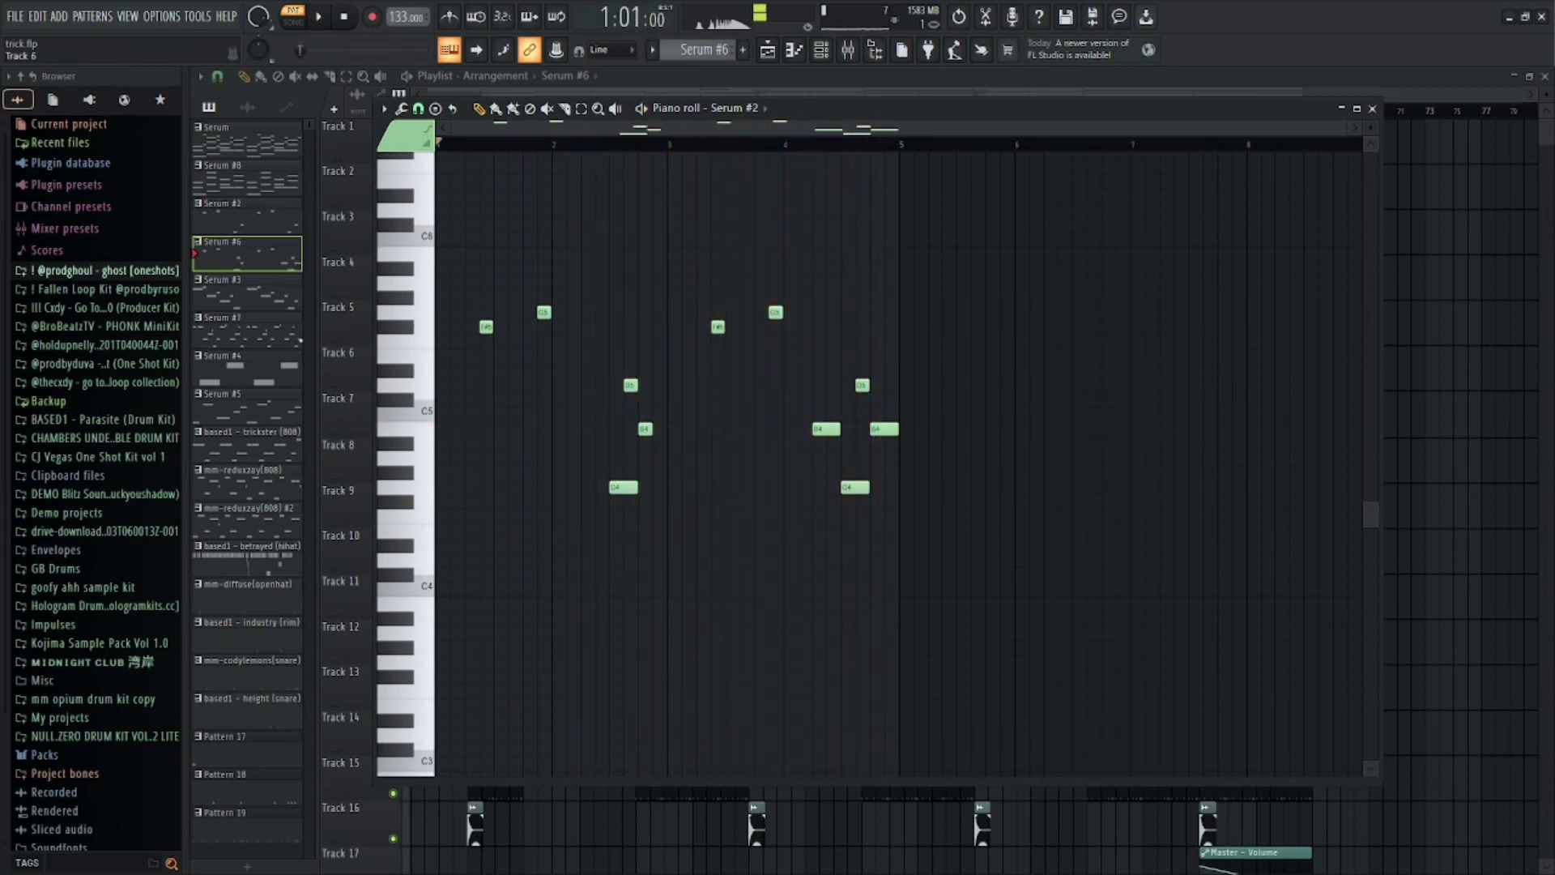
left_click(261, 295)
scroll(563, 298, "up", 1)
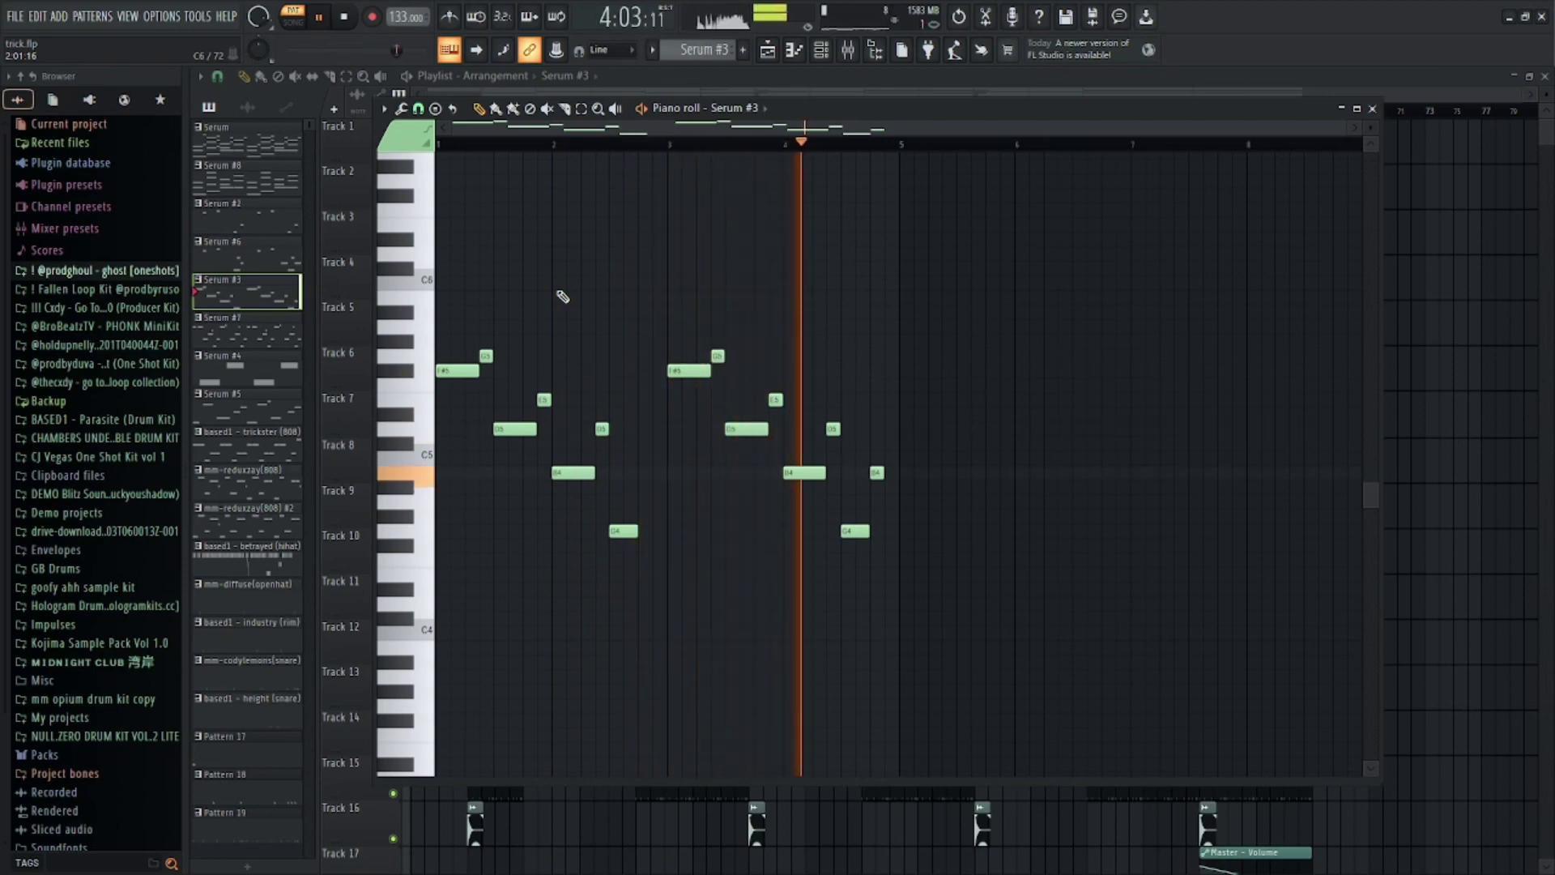
key("space")
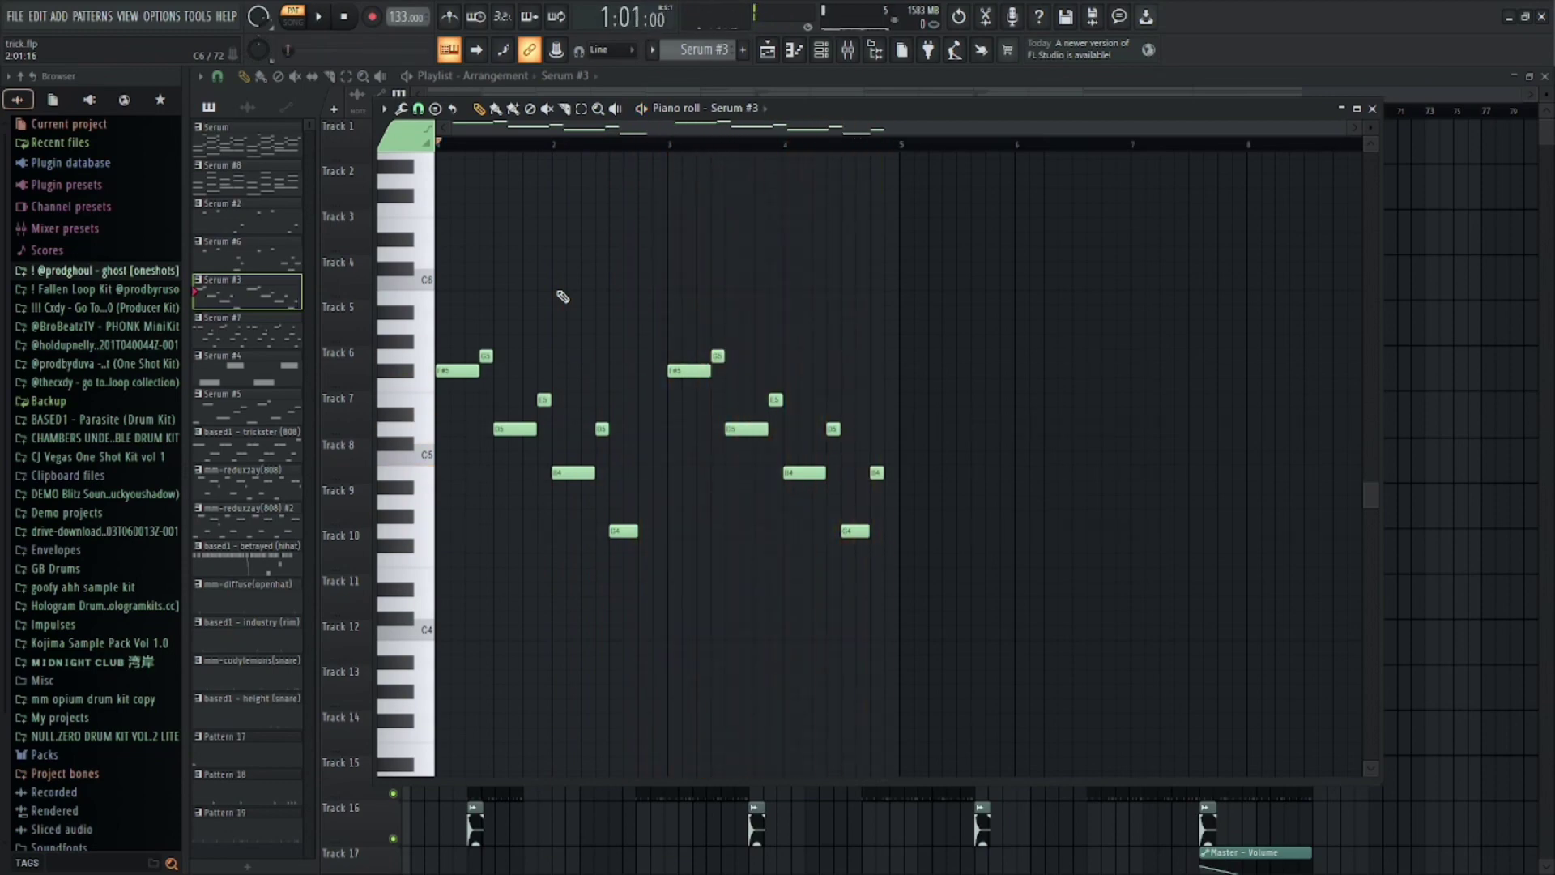
- Audition the Serum #7, Serum #4 and Serum #5 patterns and examine their notes in the piano roll
left_click(259, 335)
scroll(556, 279, "down", 2)
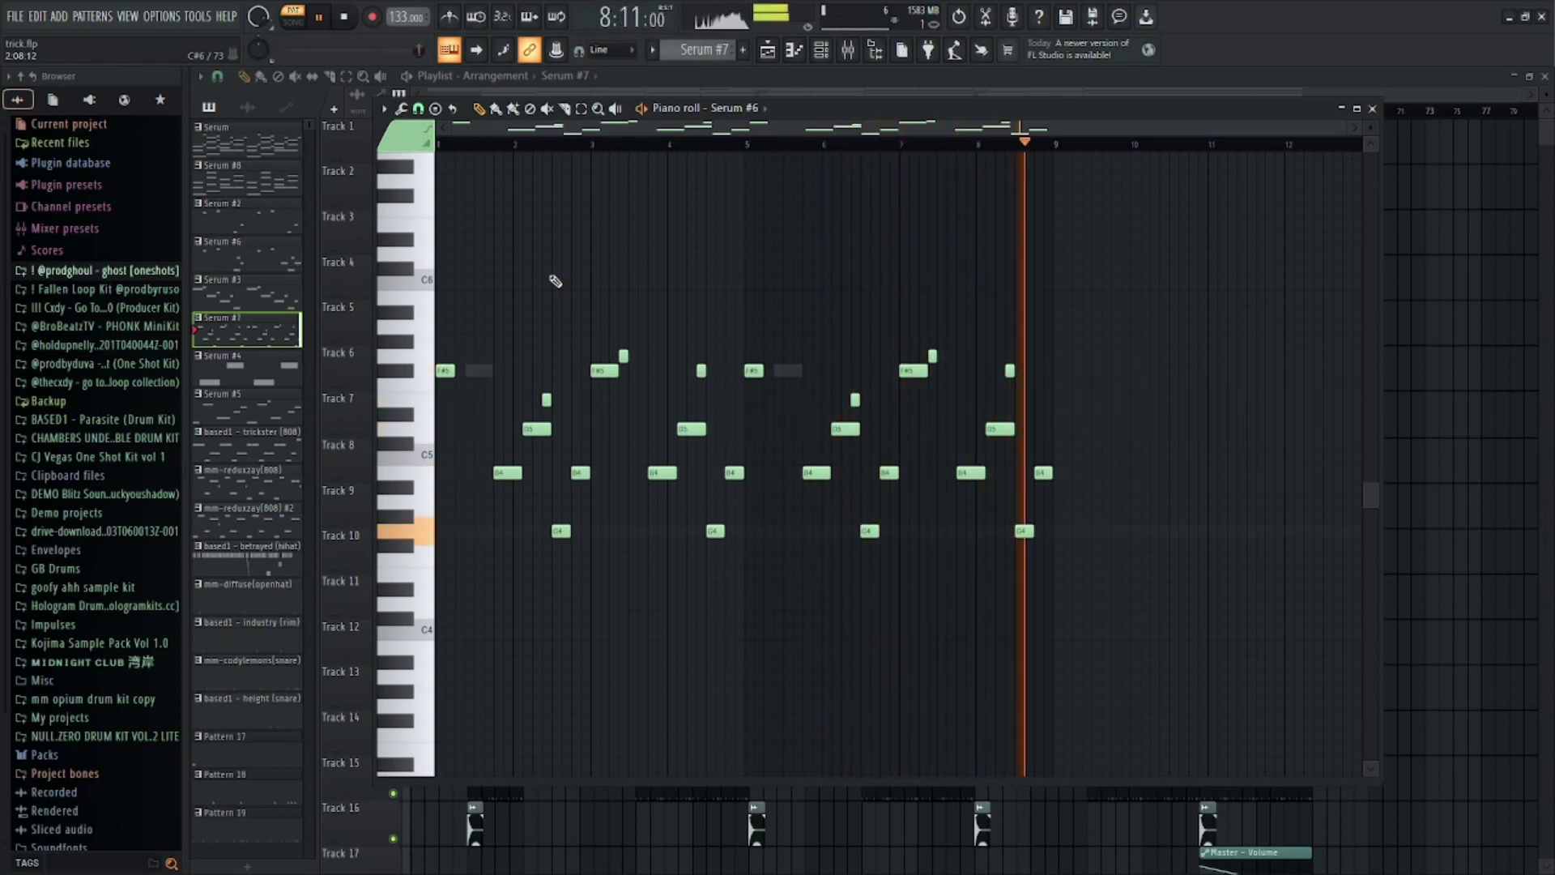
left_click(250, 371)
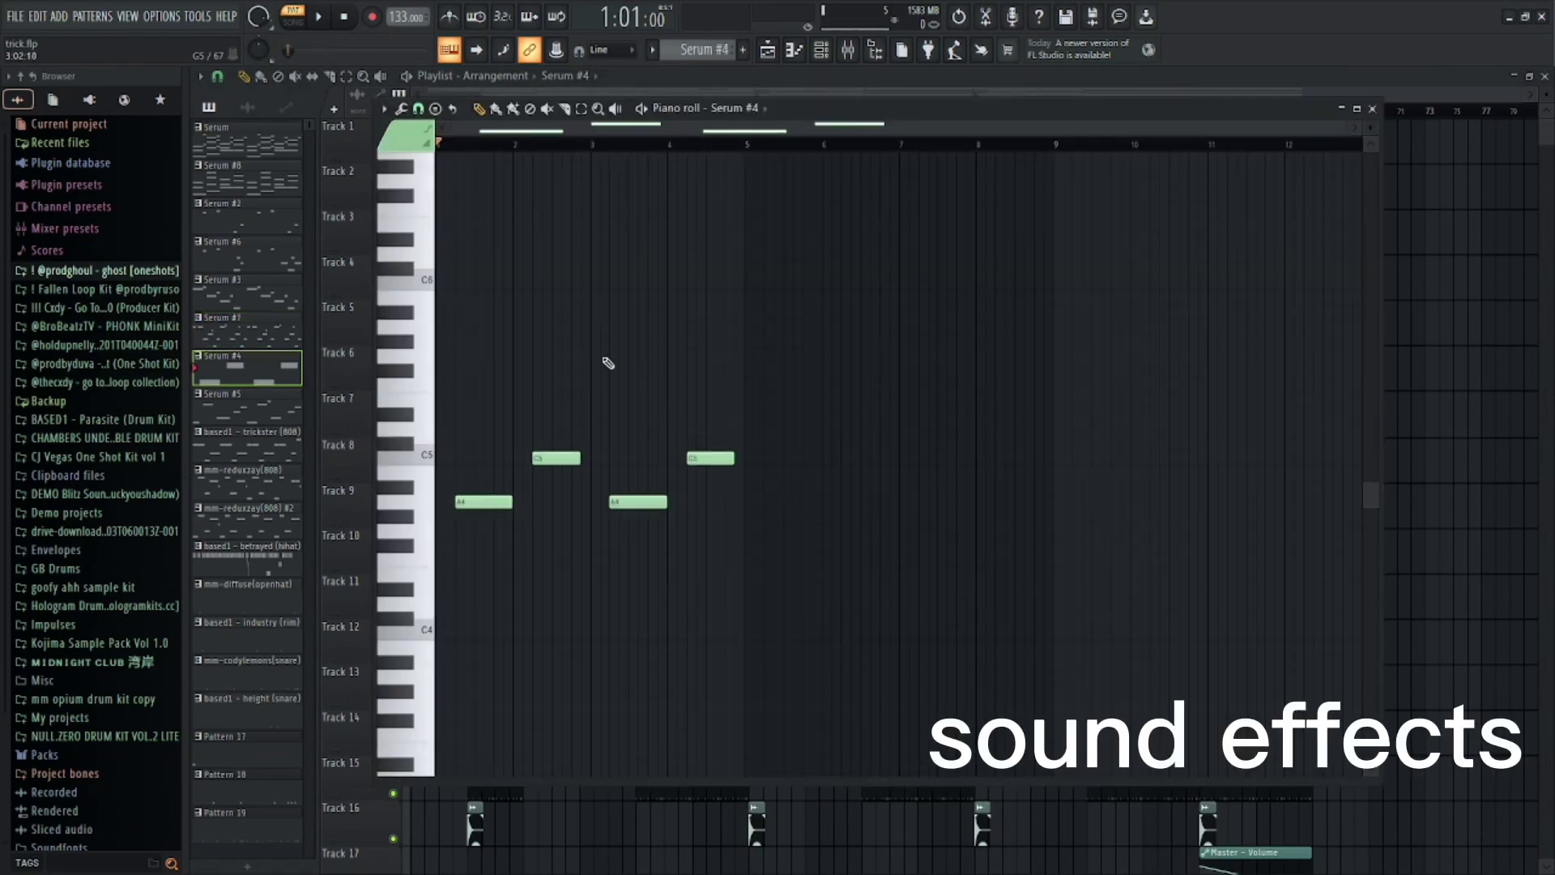
scroll(642, 368, "down", 1)
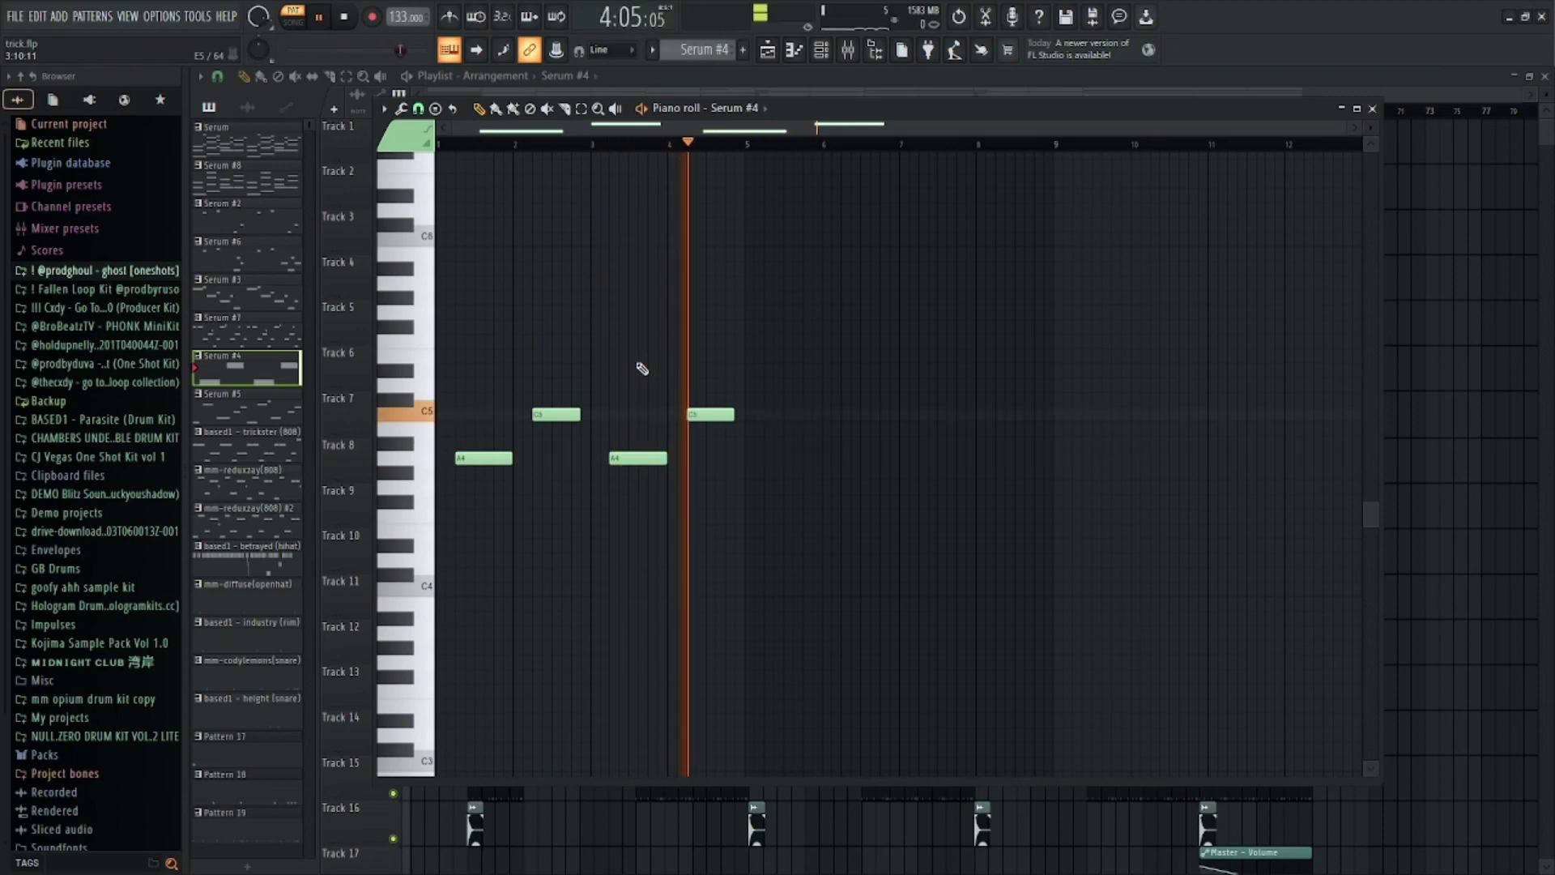
key("space")
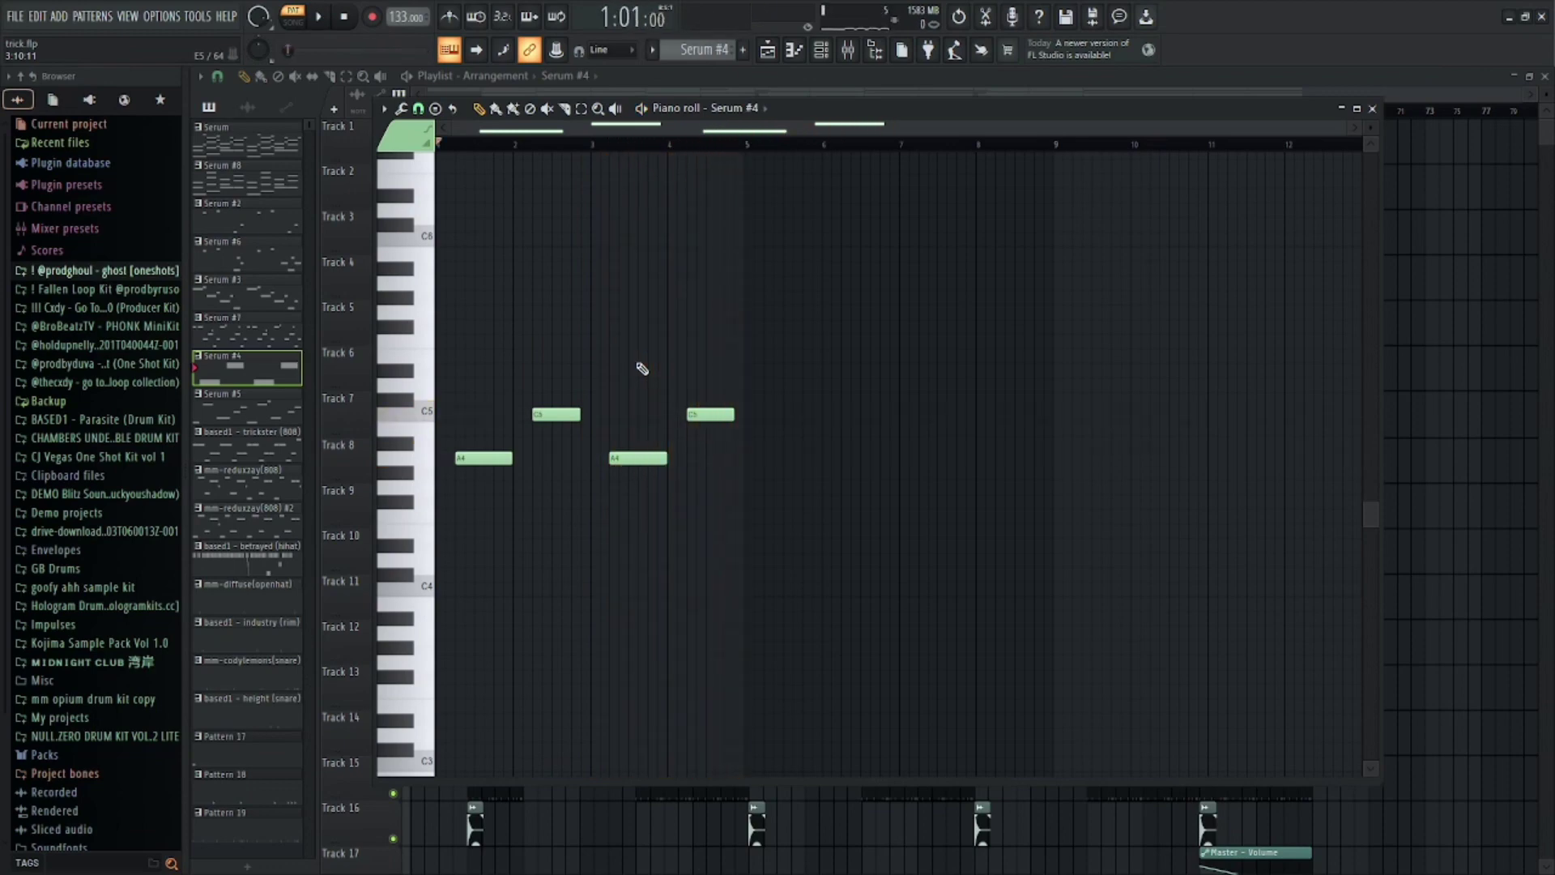
left_click(265, 413)
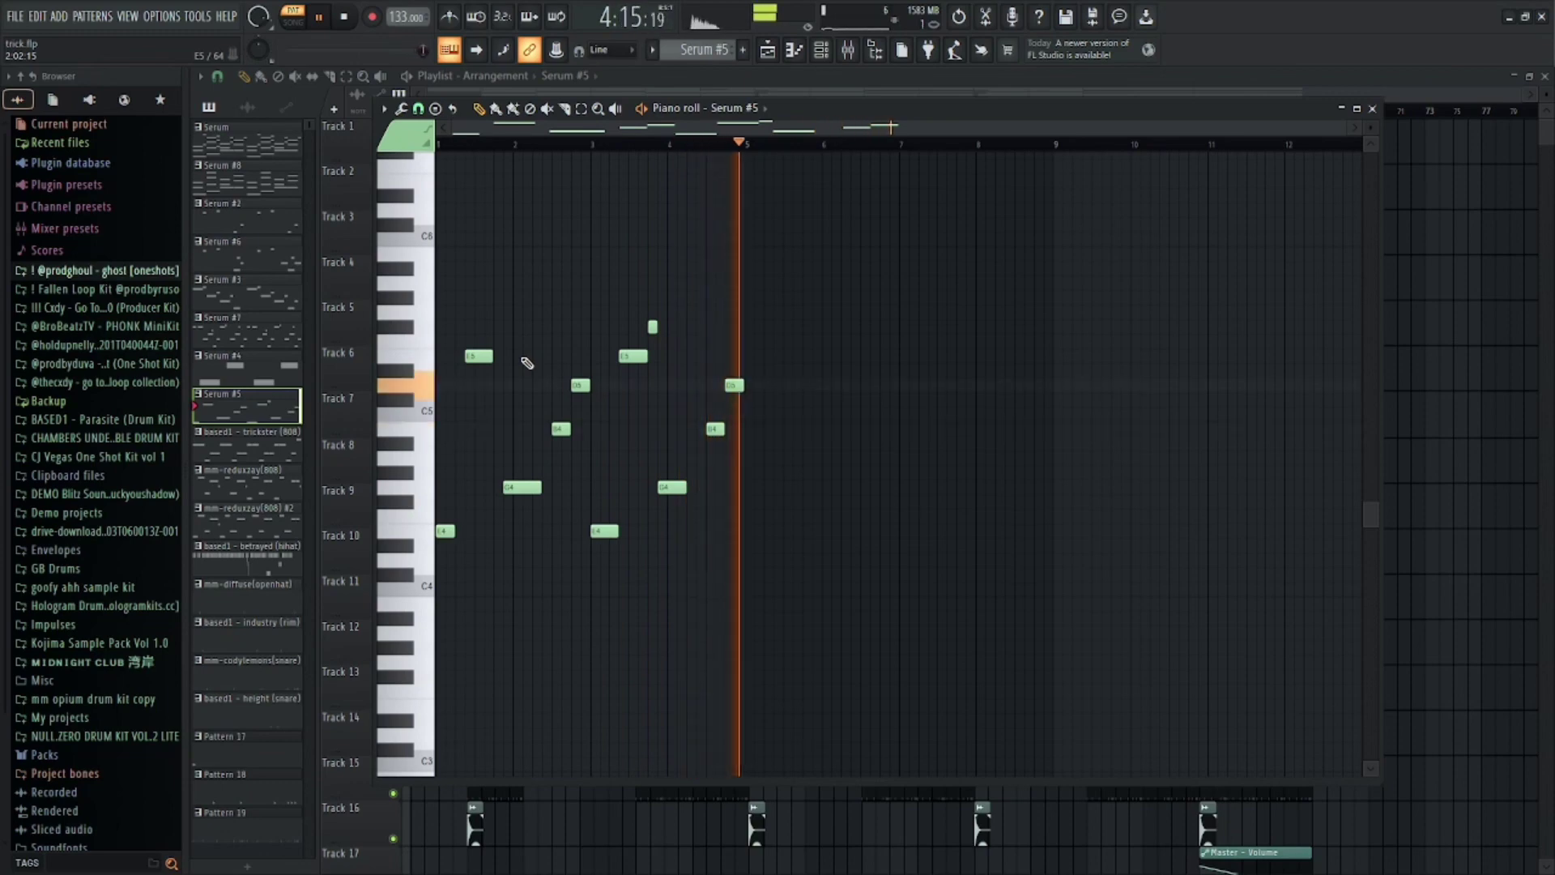
- Audition the three 808 patterns: based1 - trickster (808), mm-reduxzay(808) and mm-reduxzay(808) #2
left_click(268, 449)
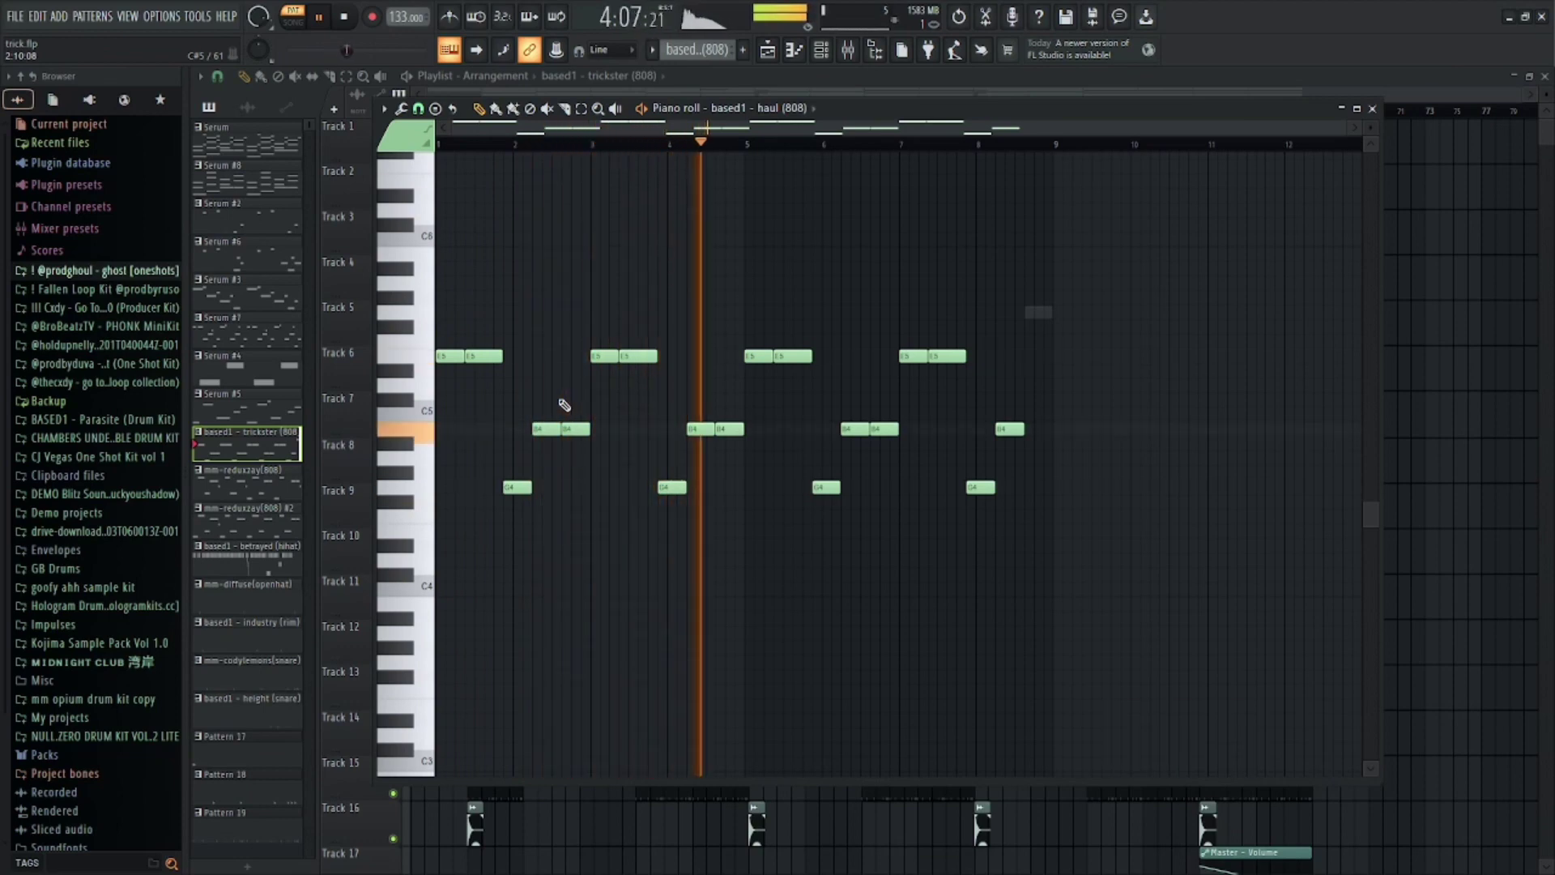
key("space")
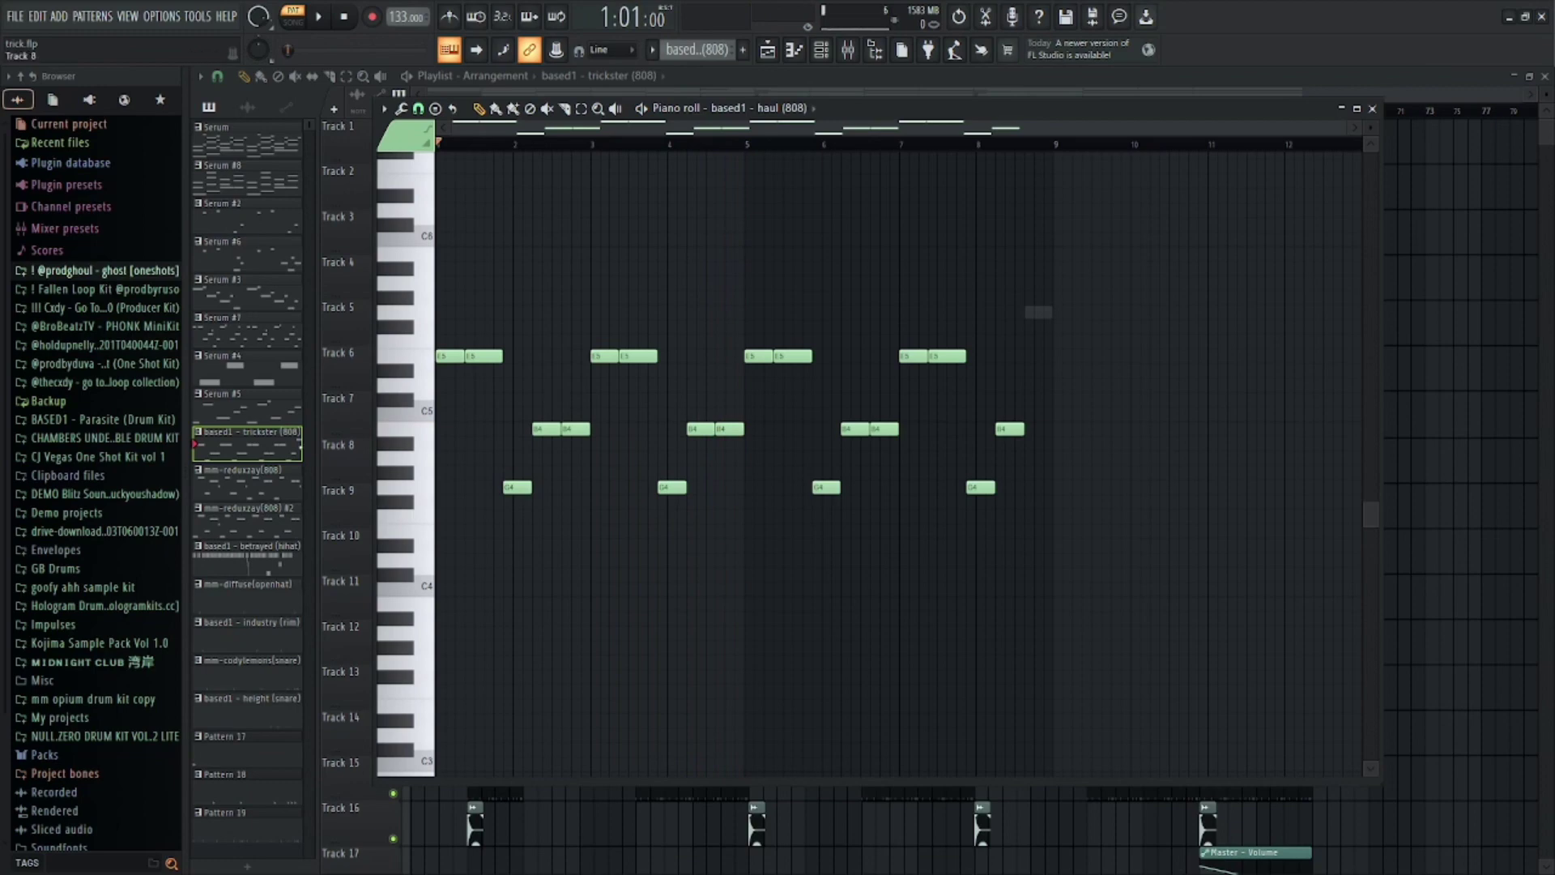
left_click(230, 491)
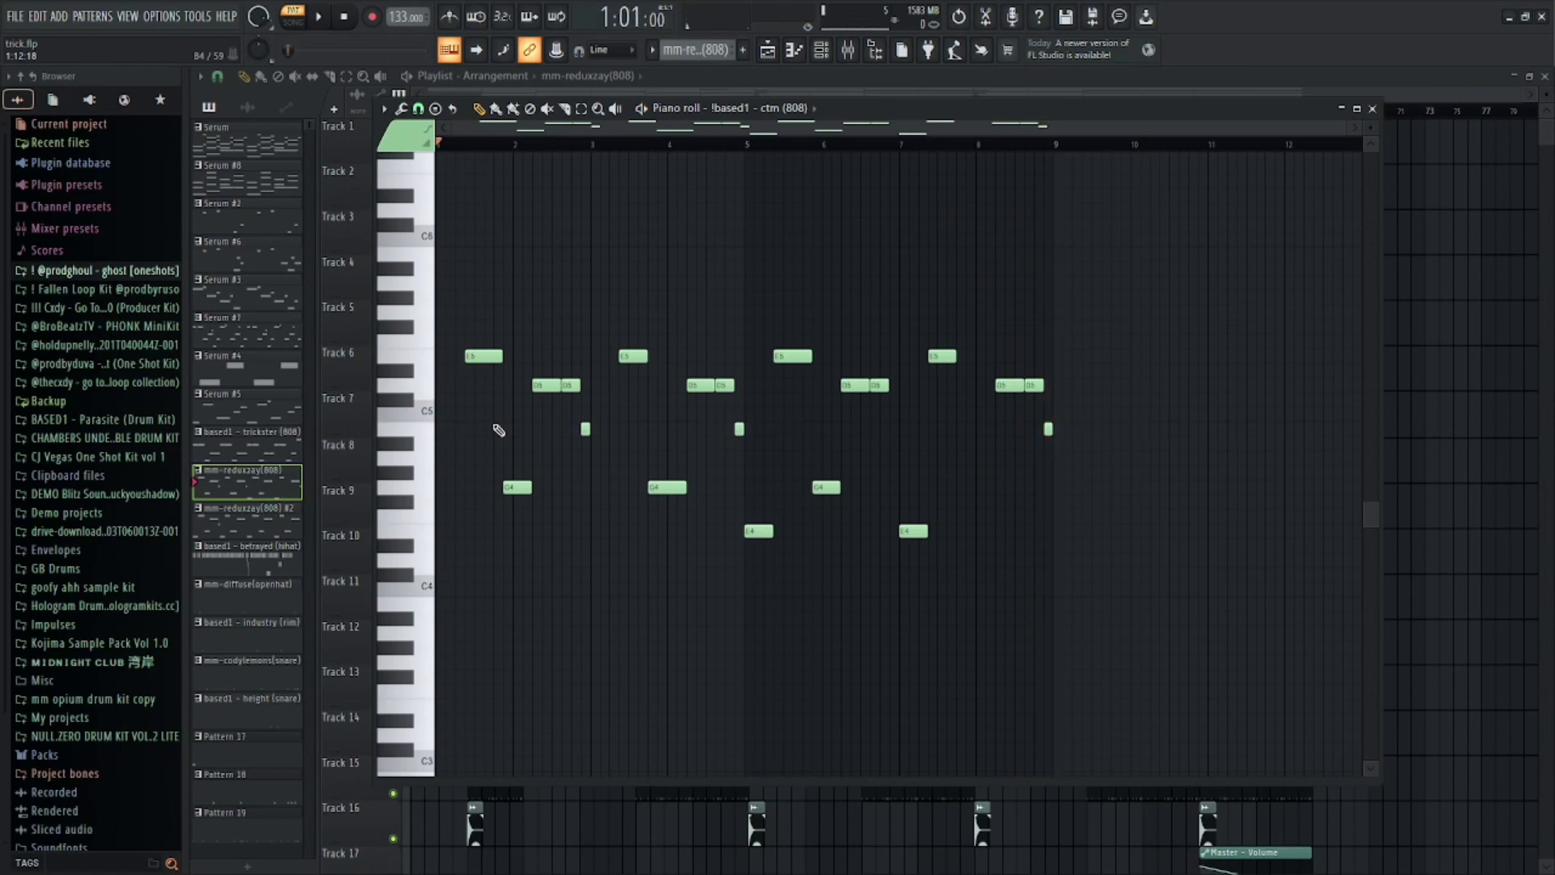
left_click(267, 526)
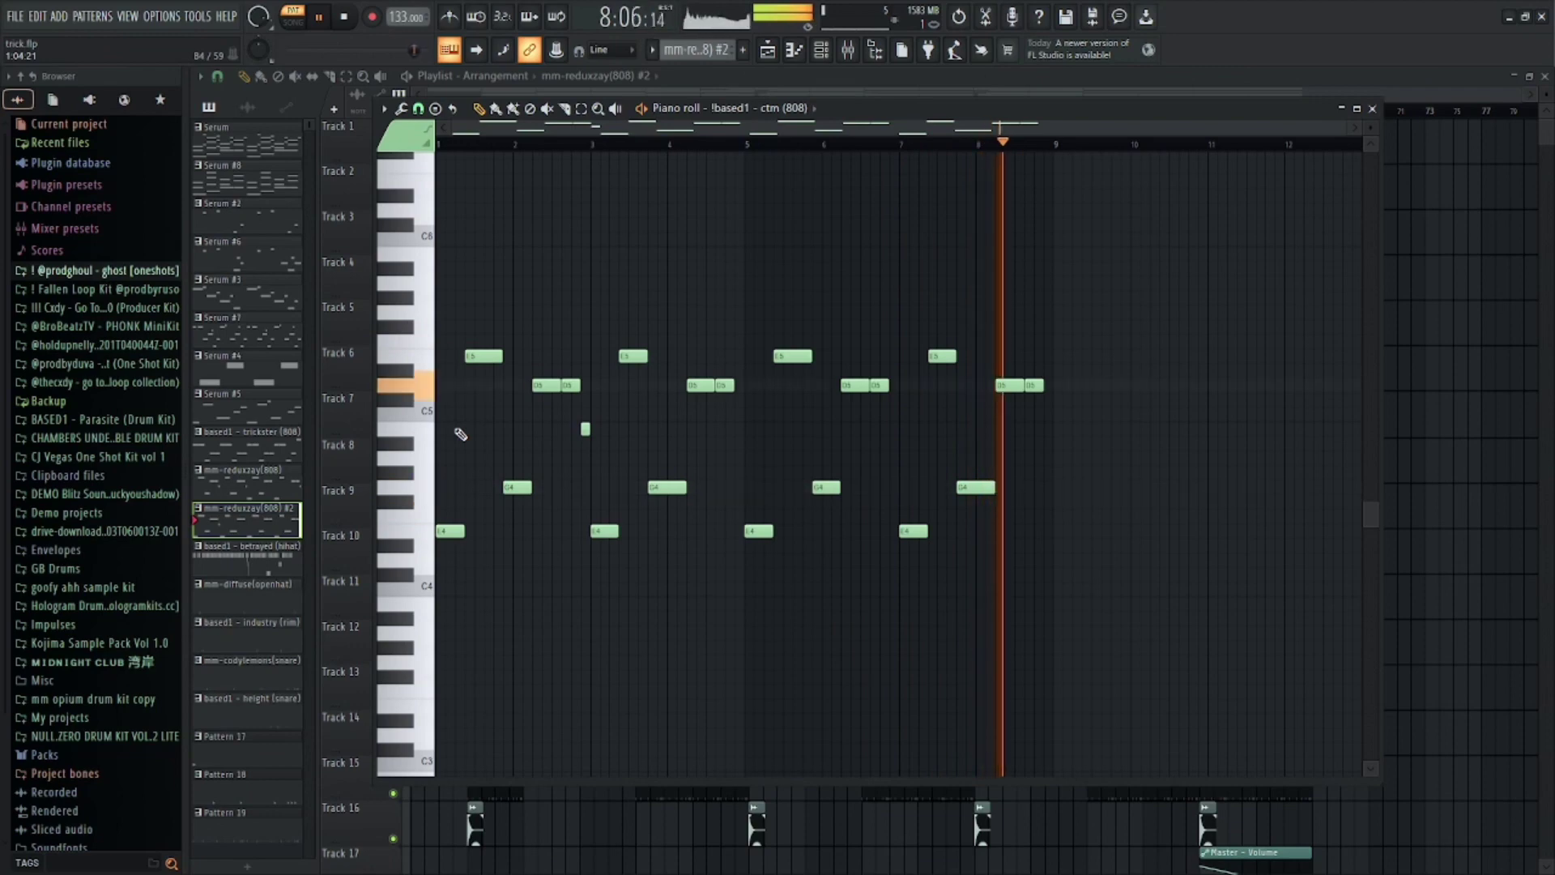
- Audition the based1 - betrayed (hihat), mm-diffuse(openhat) and based1 - industry (rim) patterns with their notes shown in the piano roll
left_click(255, 564)
key("space")
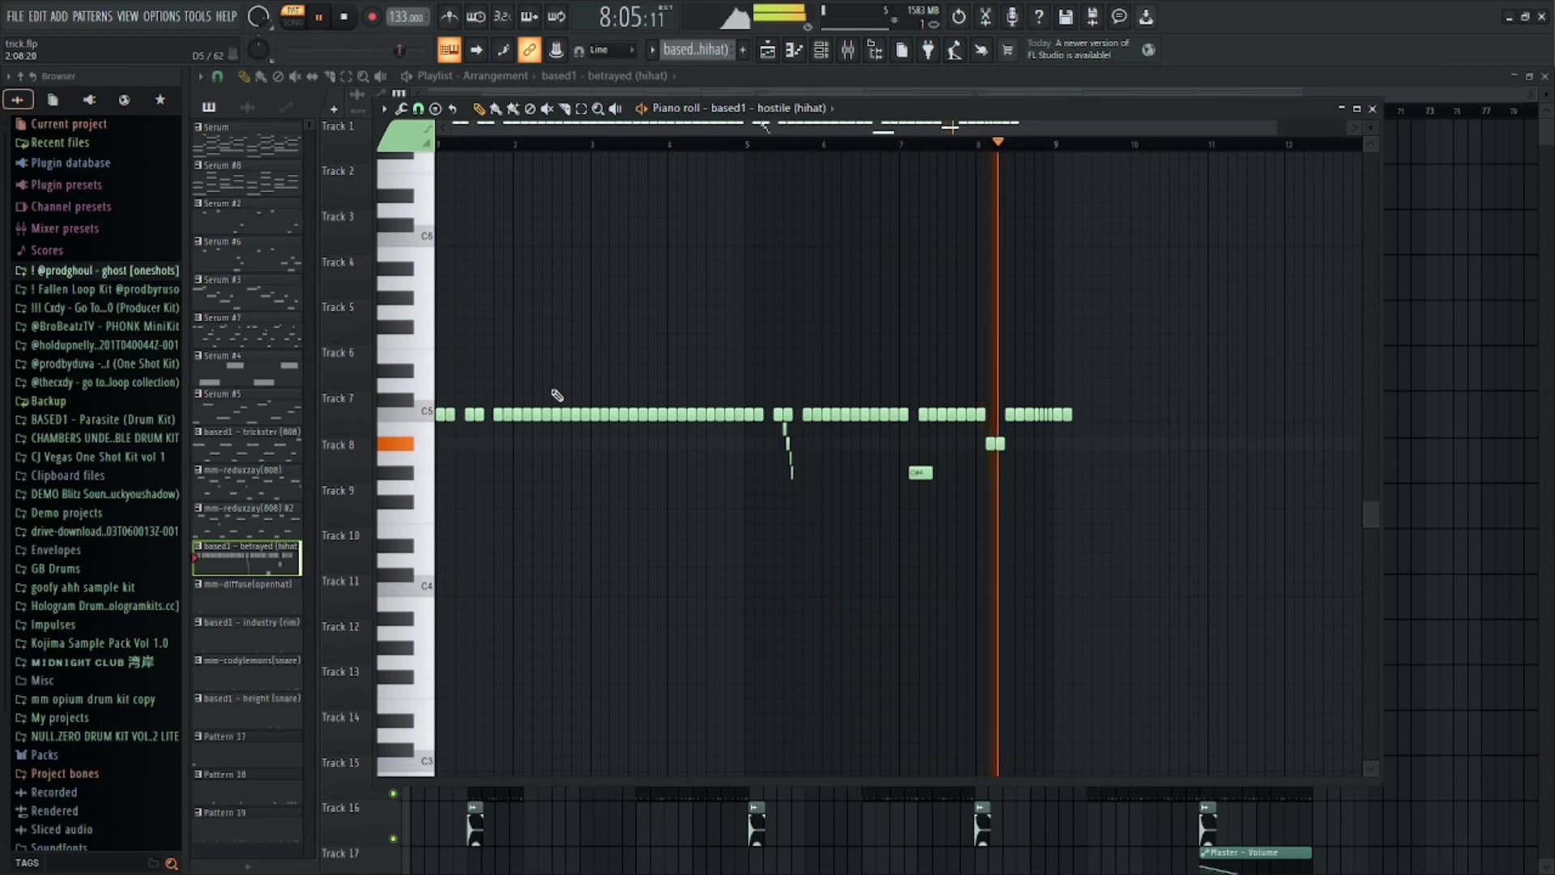
key("space")
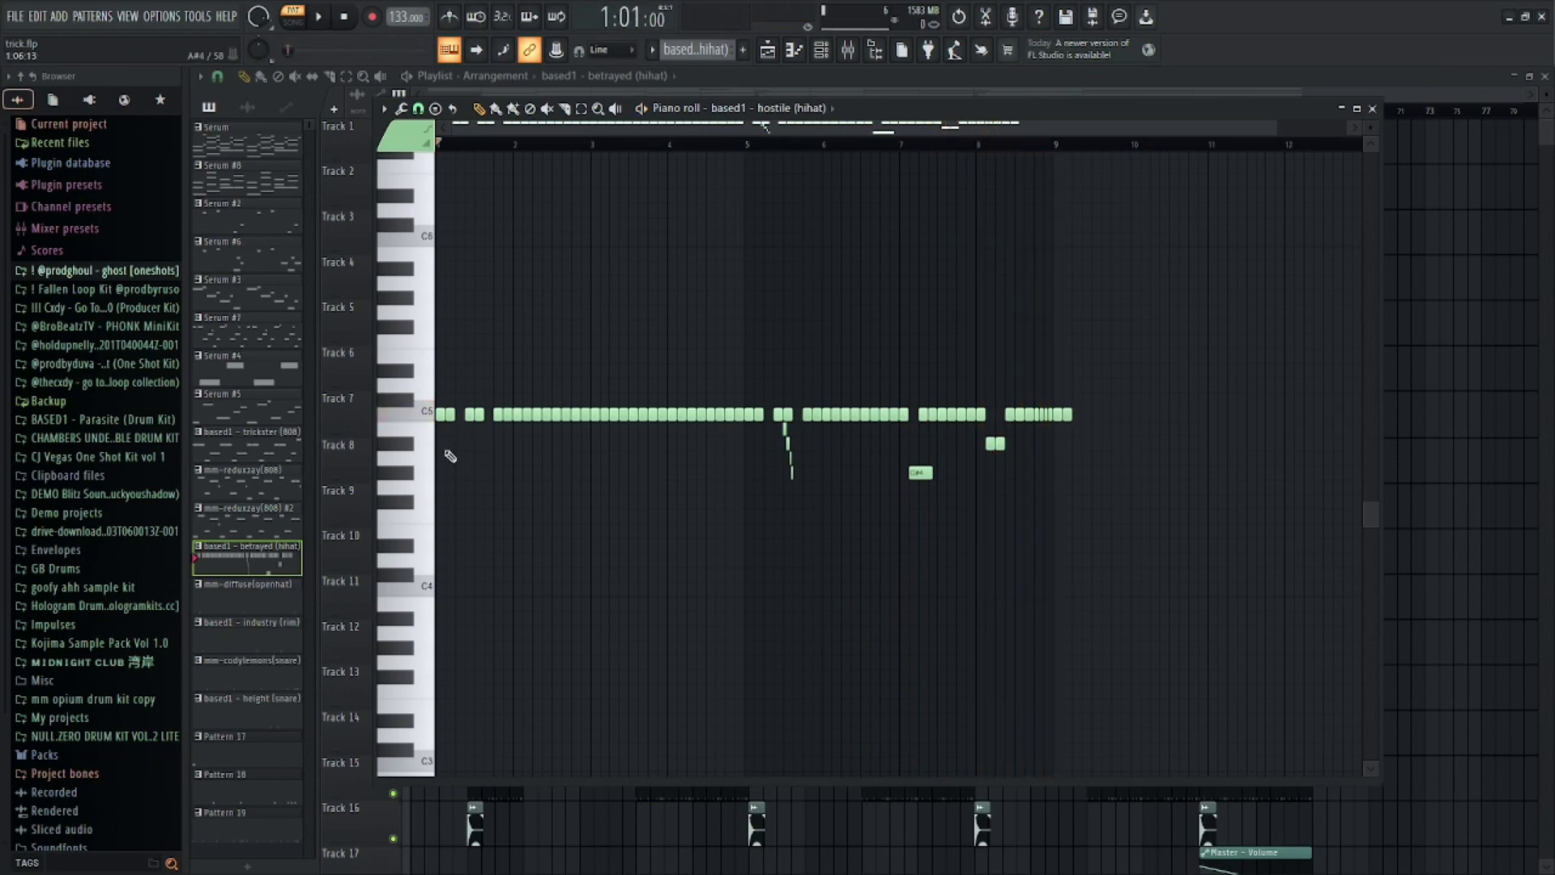
left_click(253, 601)
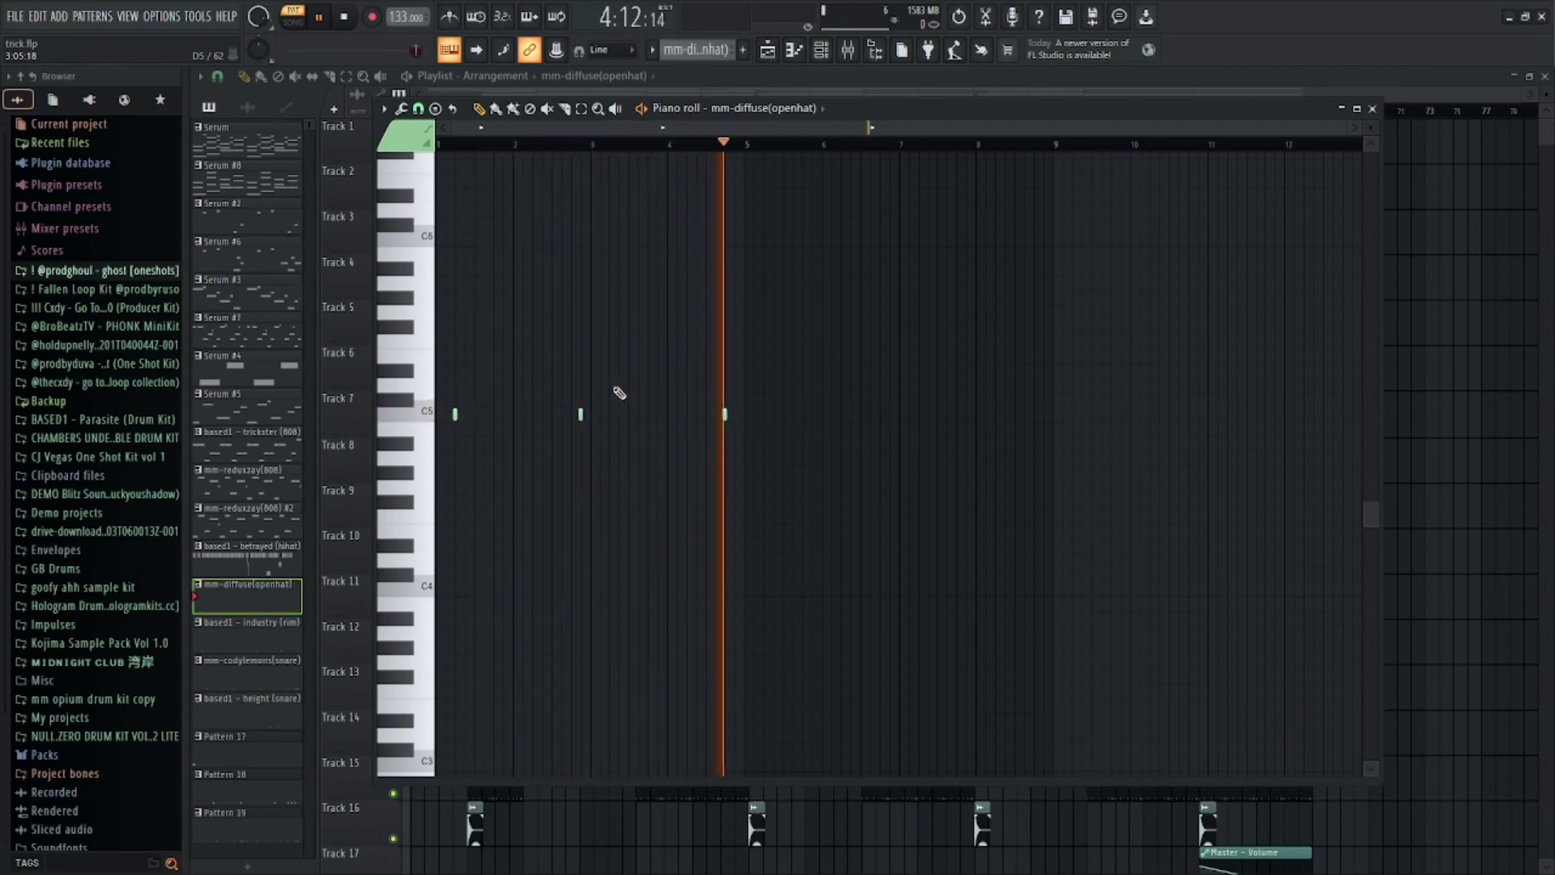
key("space")
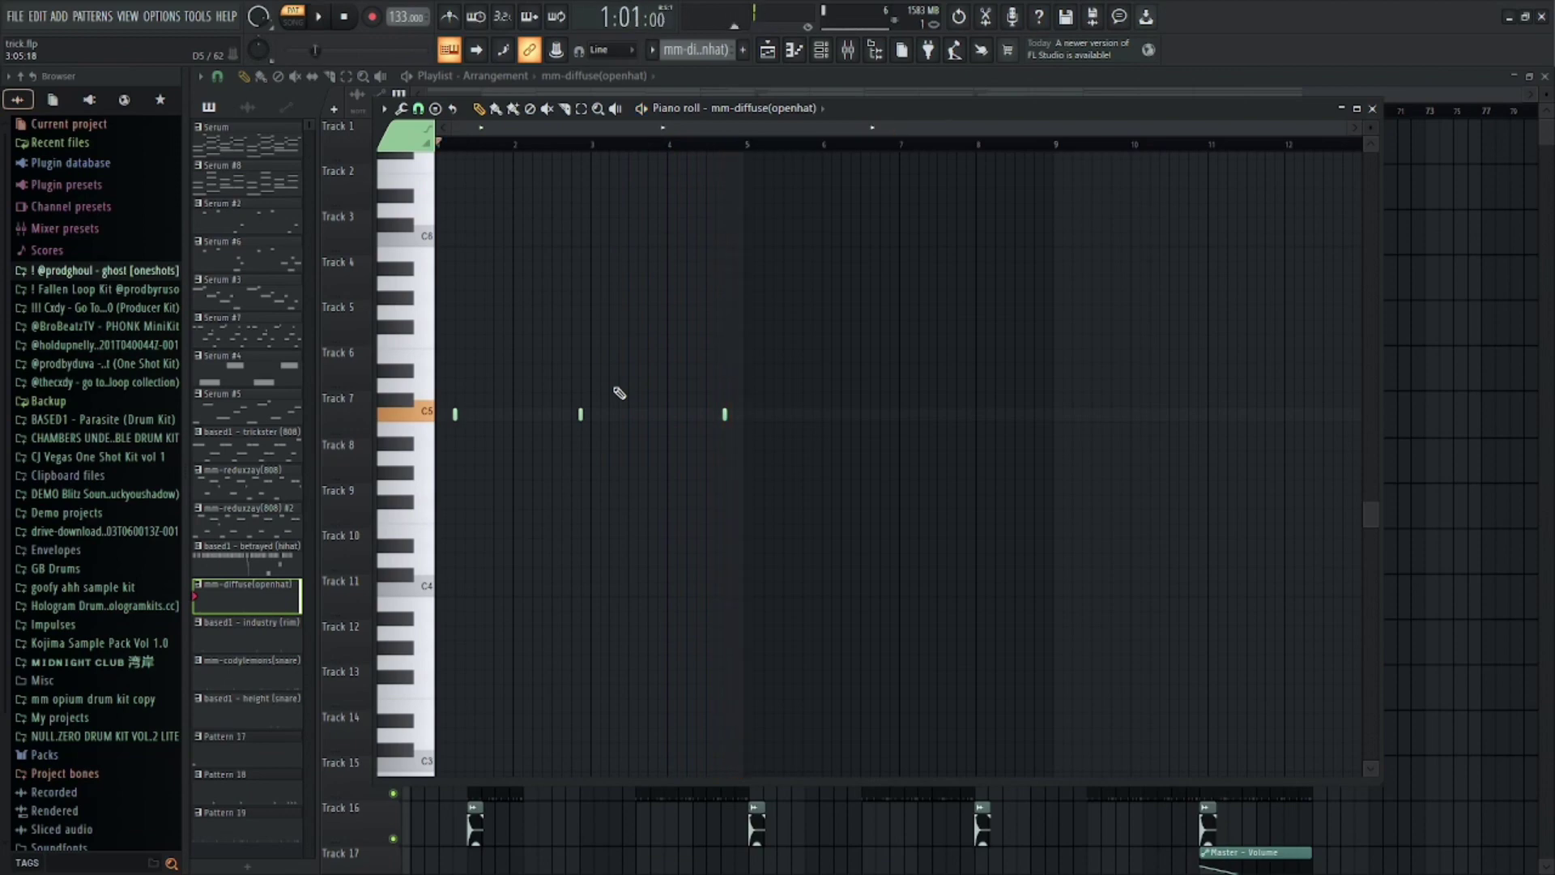
left_click(294, 645)
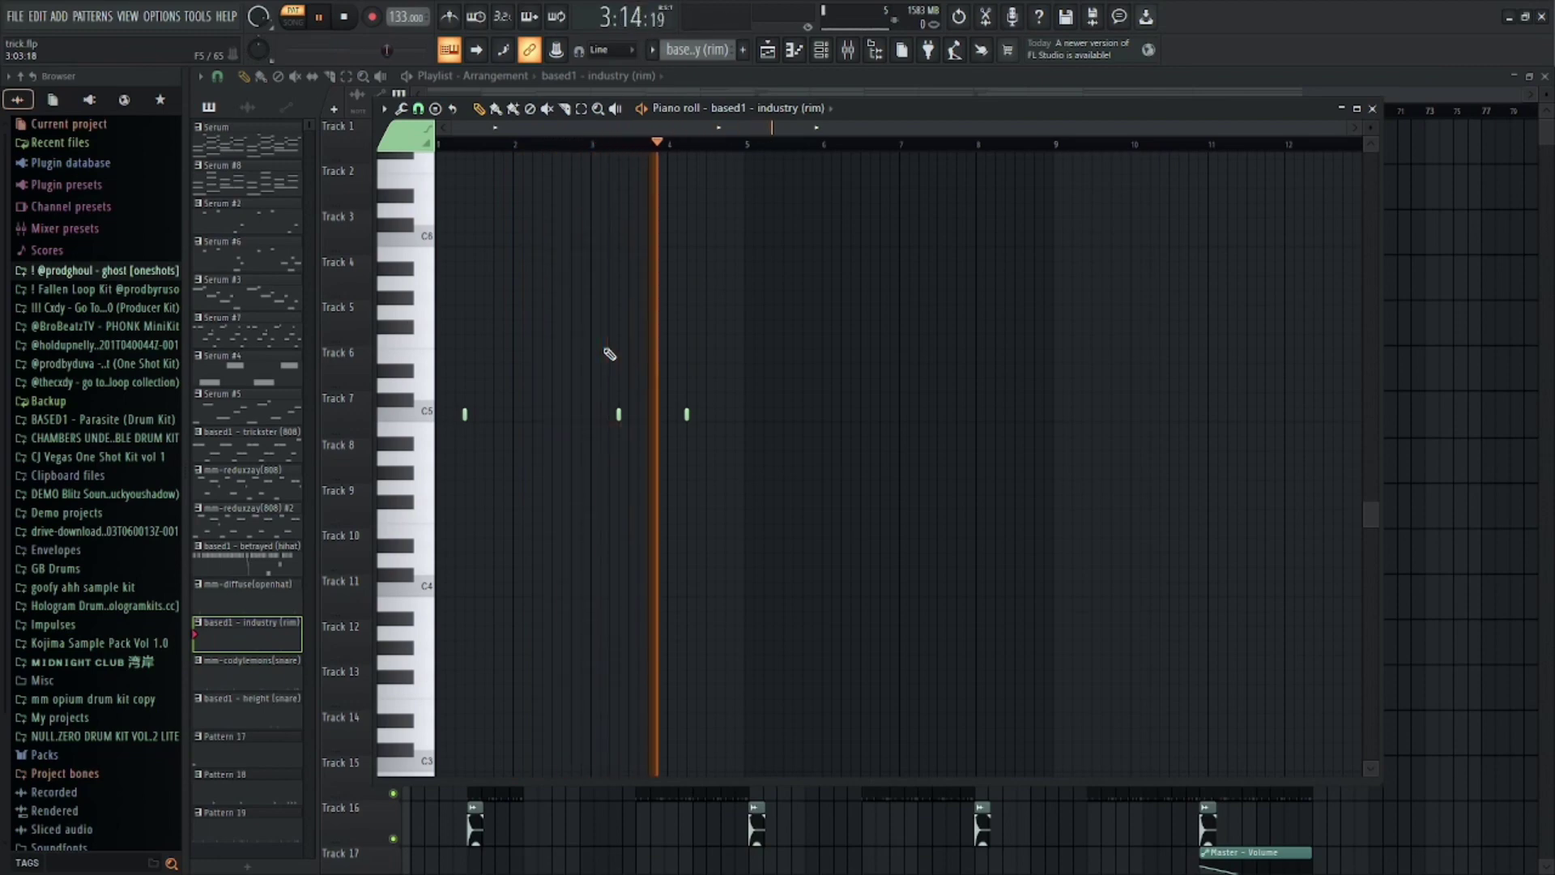
key("space")
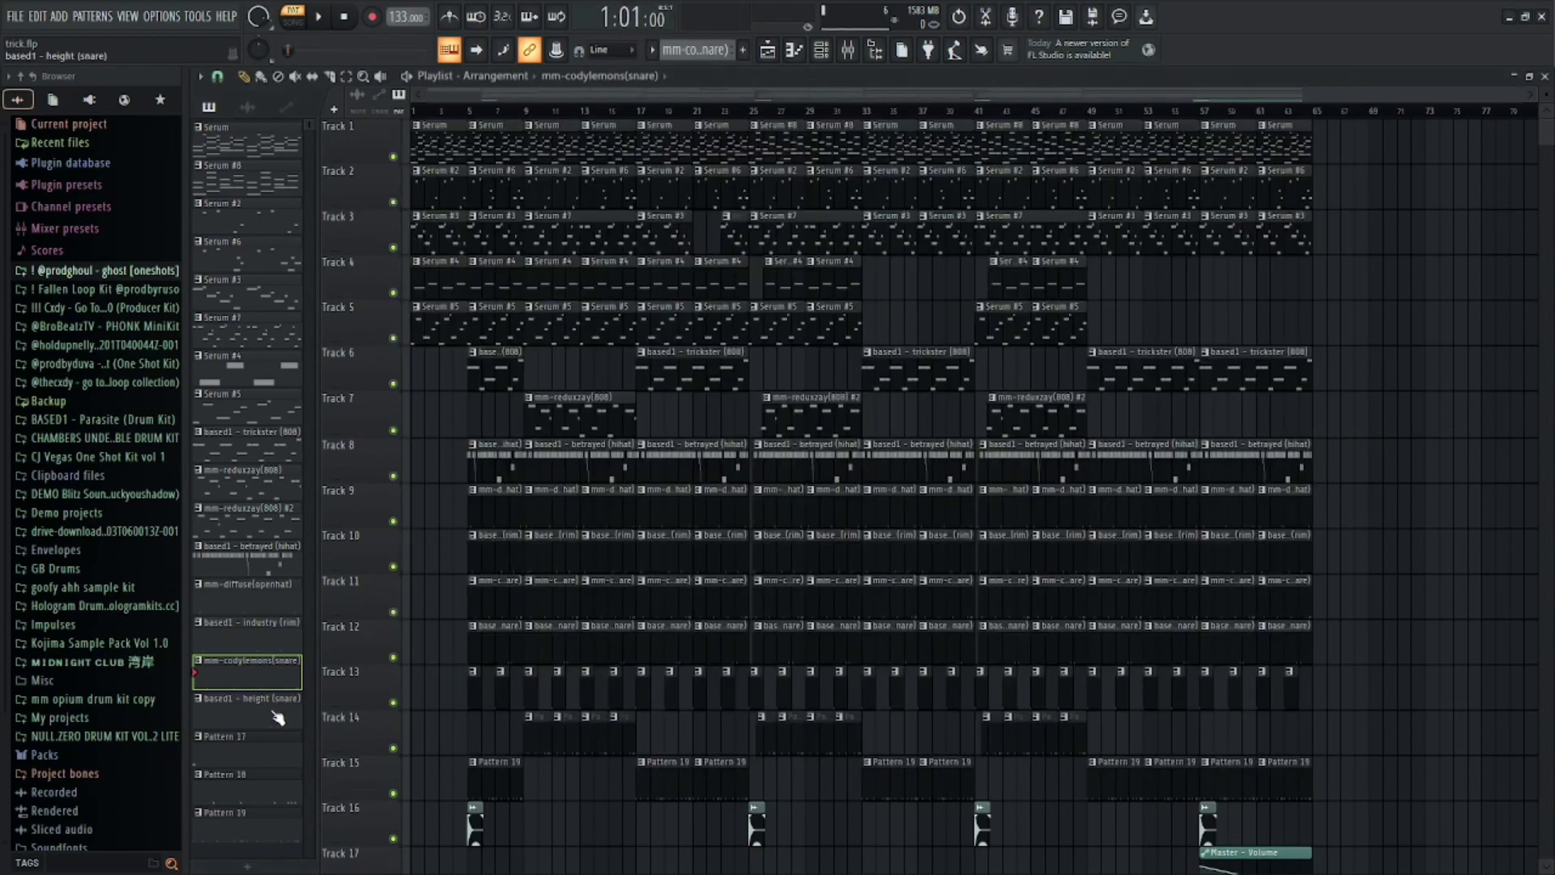
- Audition the based1 - height (snare) pattern and Patterns 17, 18 and 19, examining their notes
key("space")
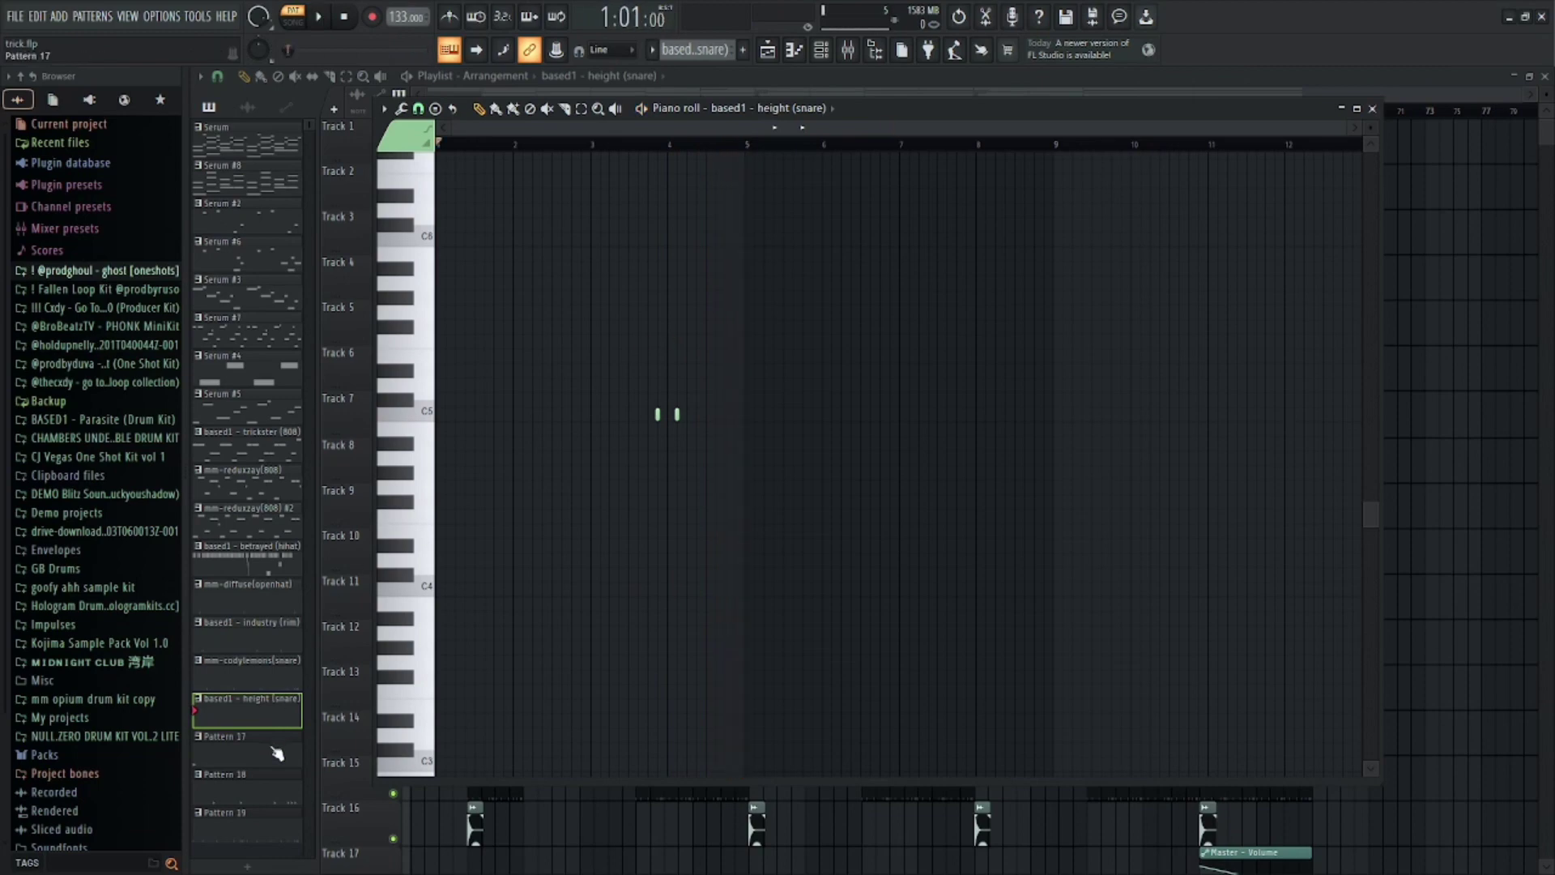
key("space")
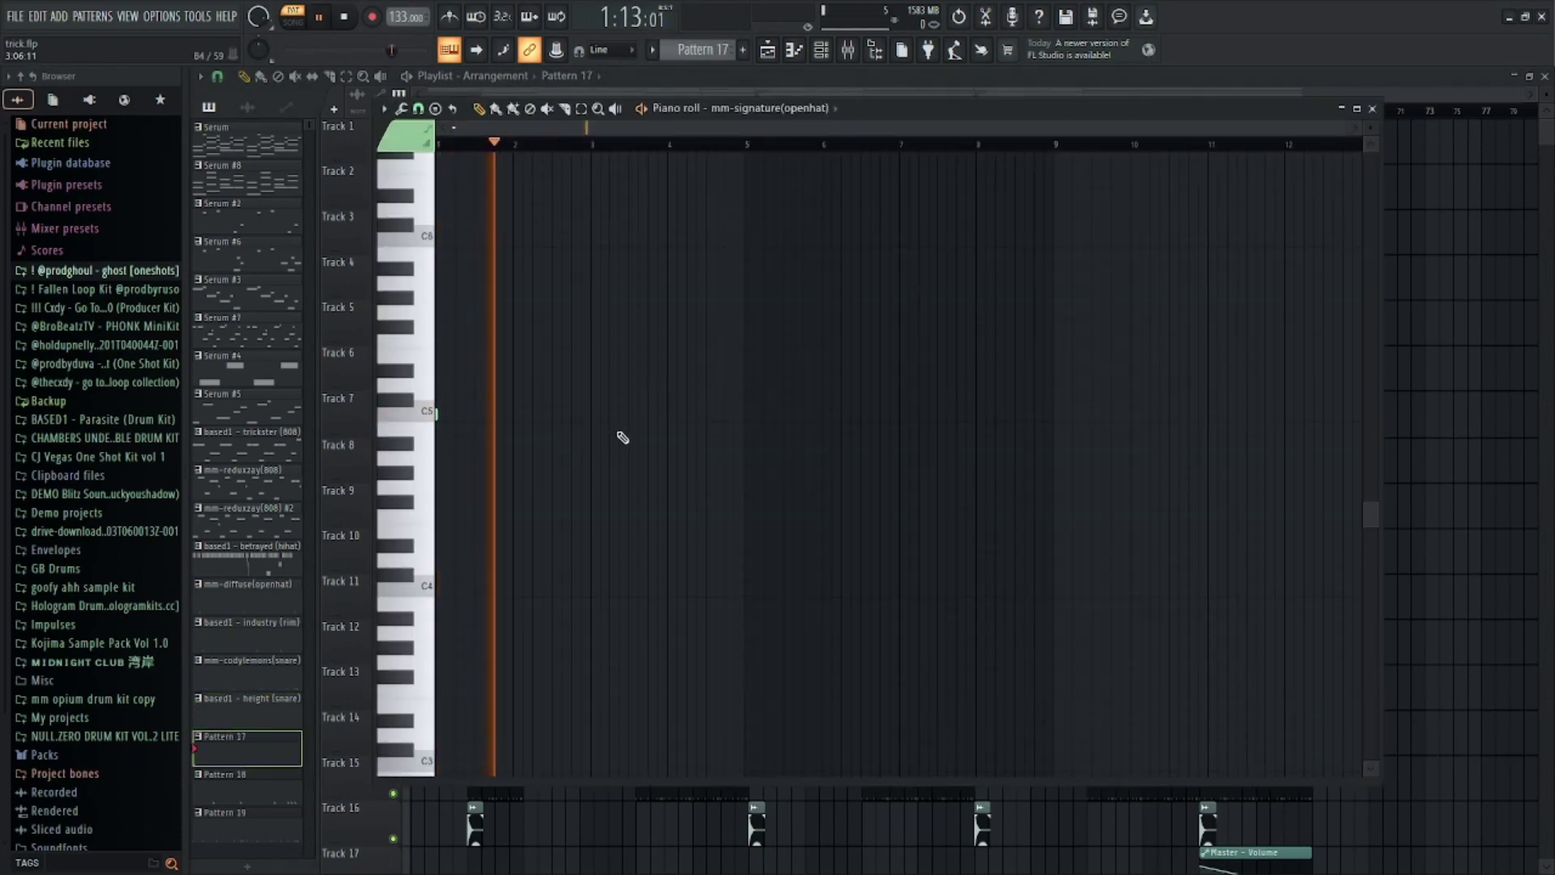
left_click(271, 779)
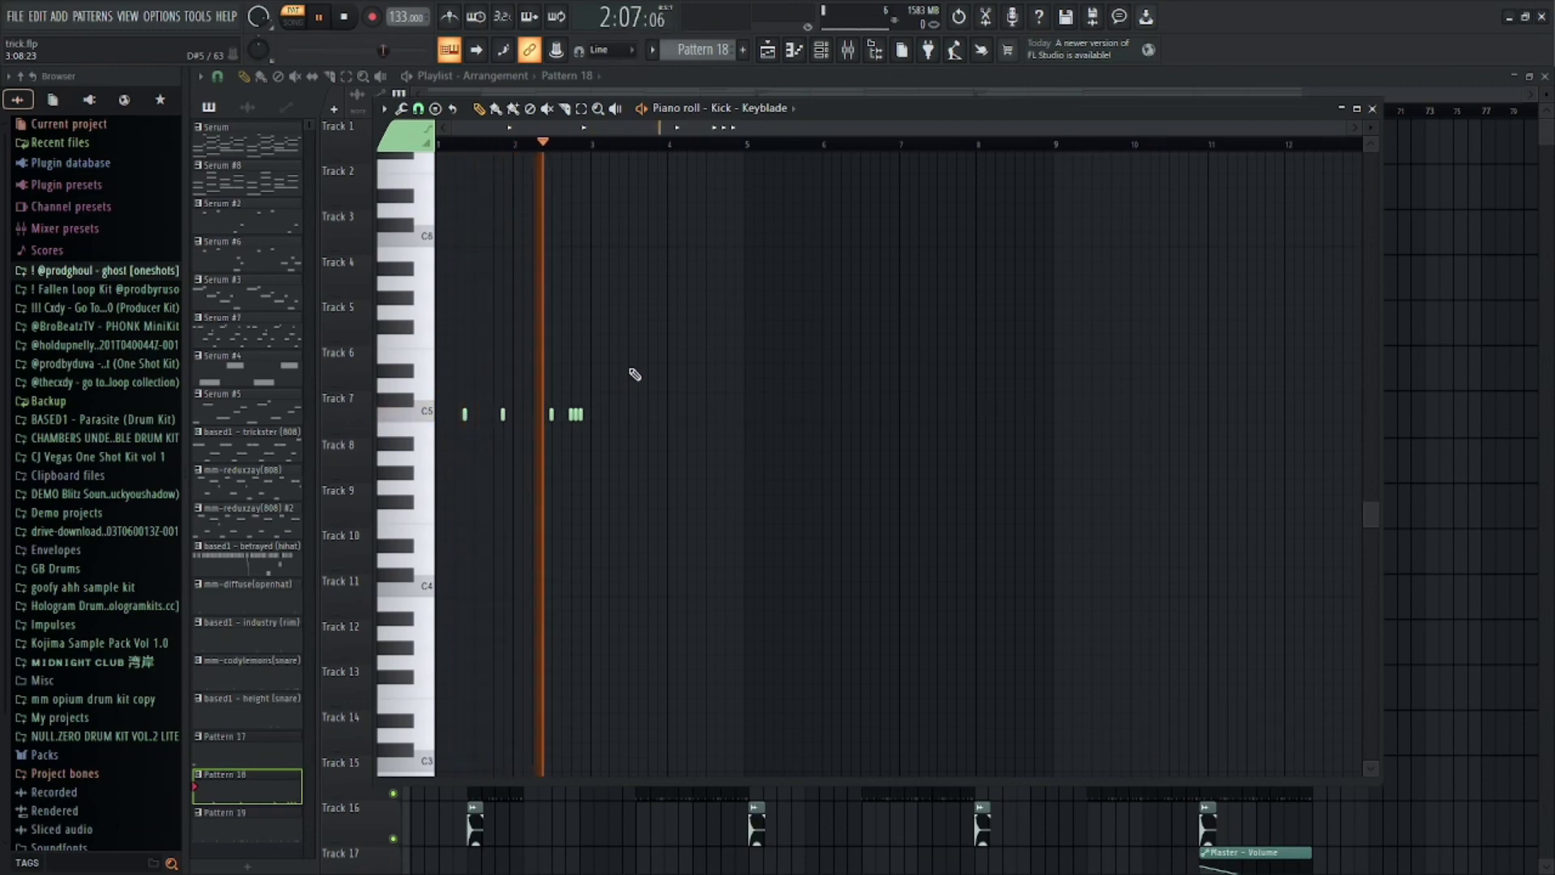
left_click(254, 822)
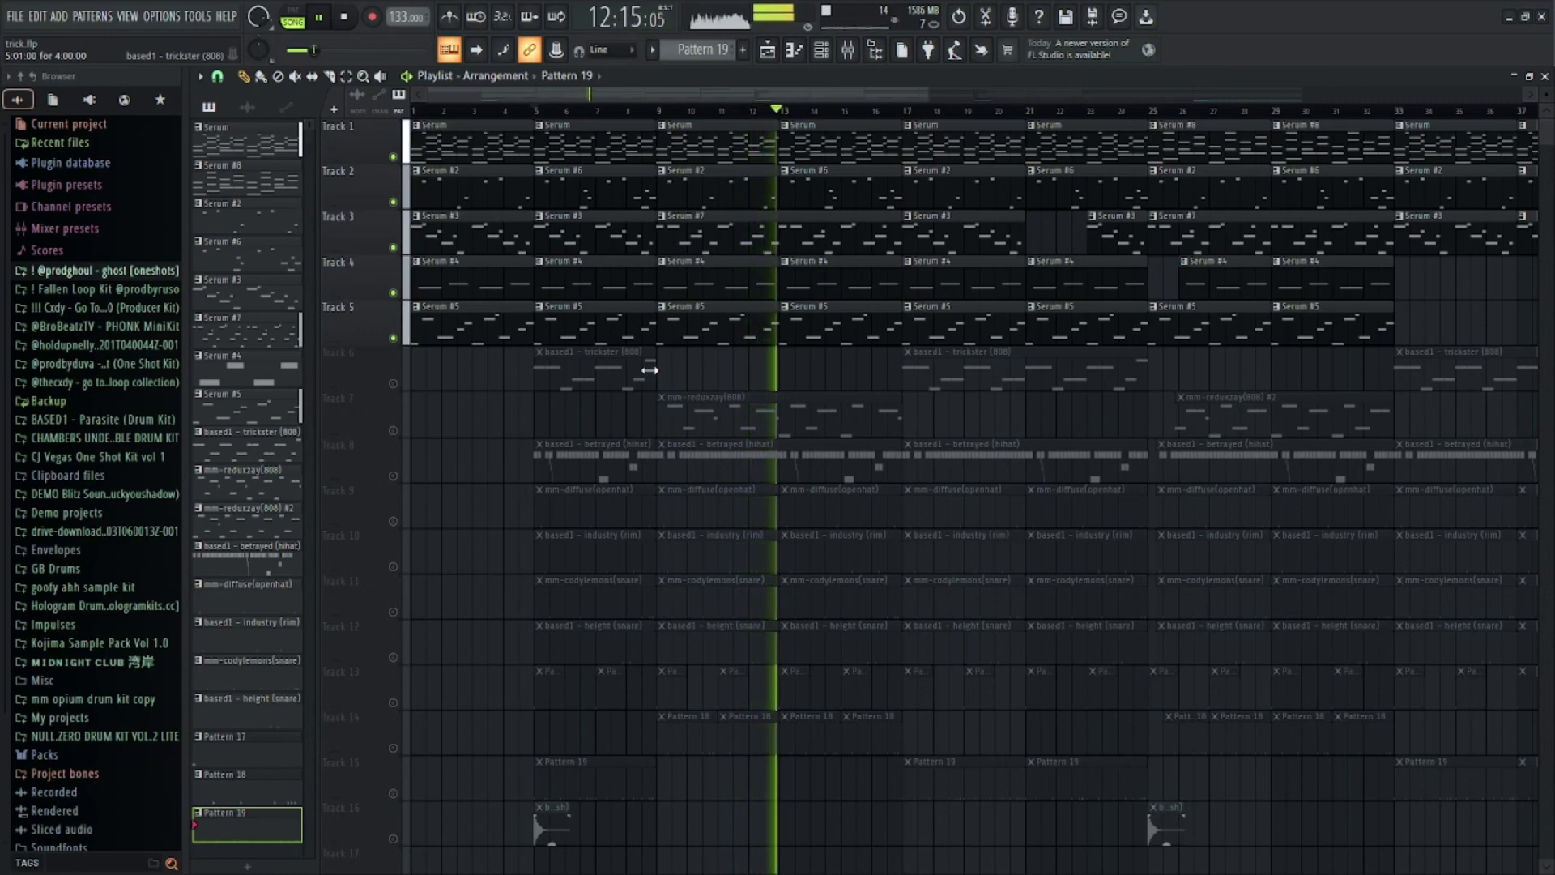
- Play the playlist's 808 and drum tracks on their own from bar 5 and the full arrangement from bar 1
key("space")
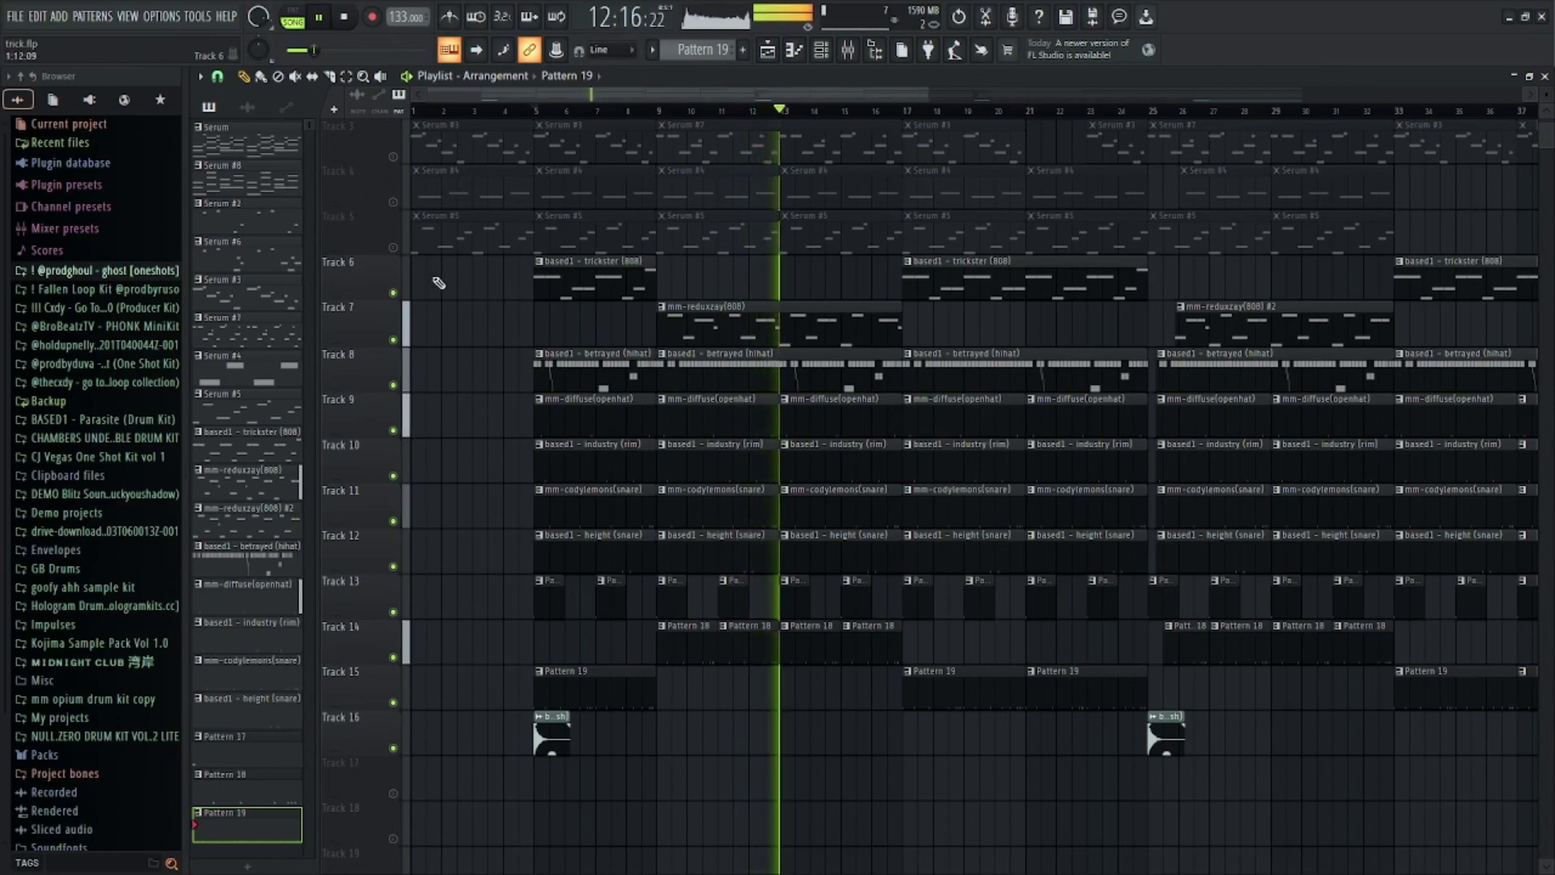
key("space")
scroll(458, 363, "up", 2)
scroll(473, 193, "down", 2)
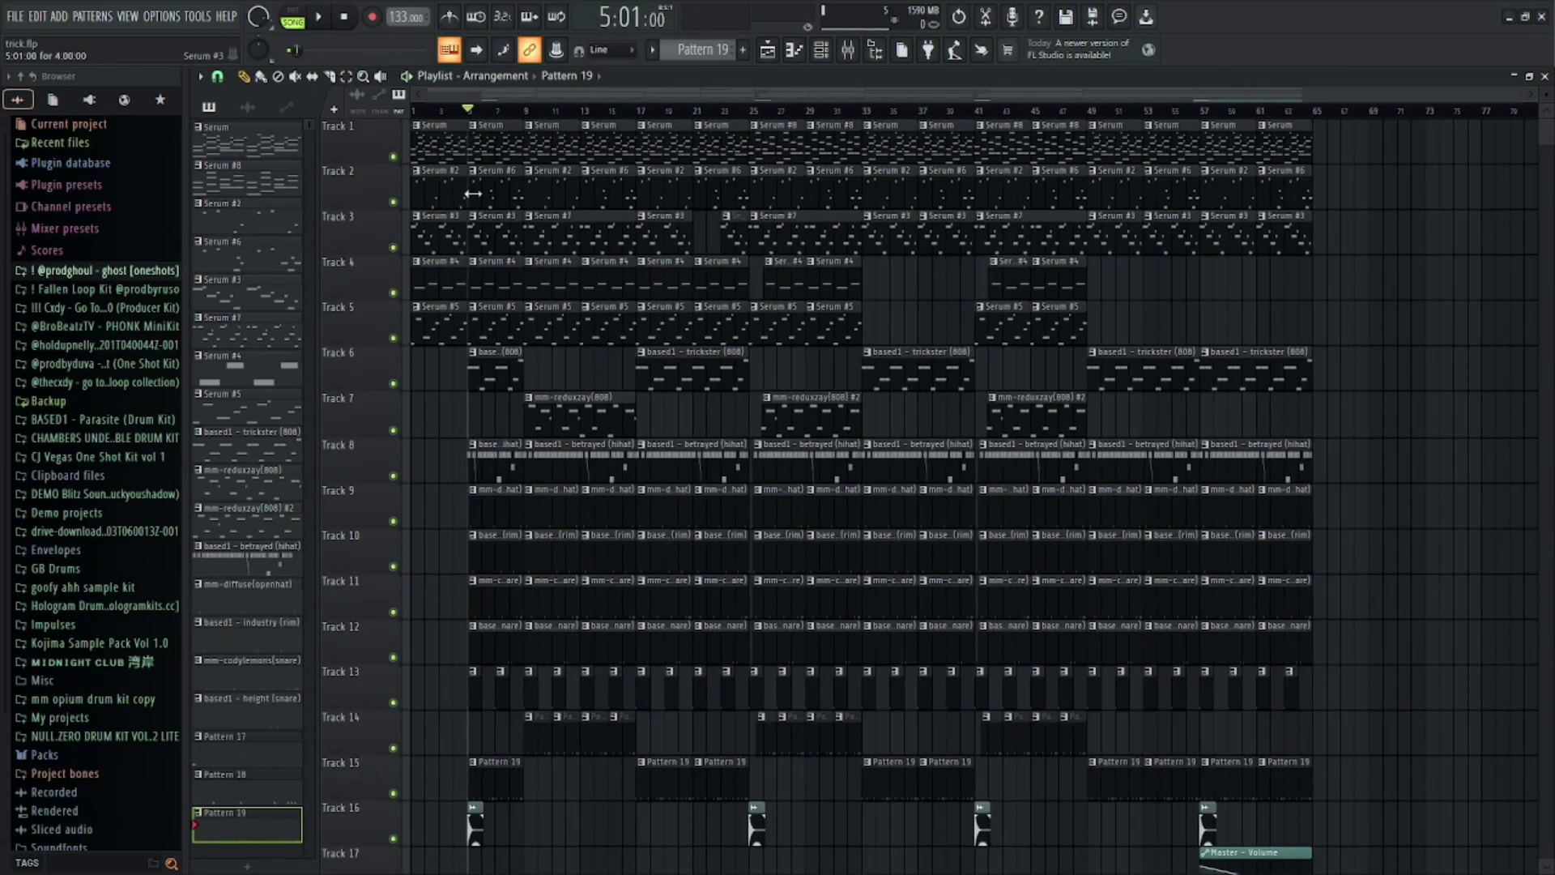
key("space")
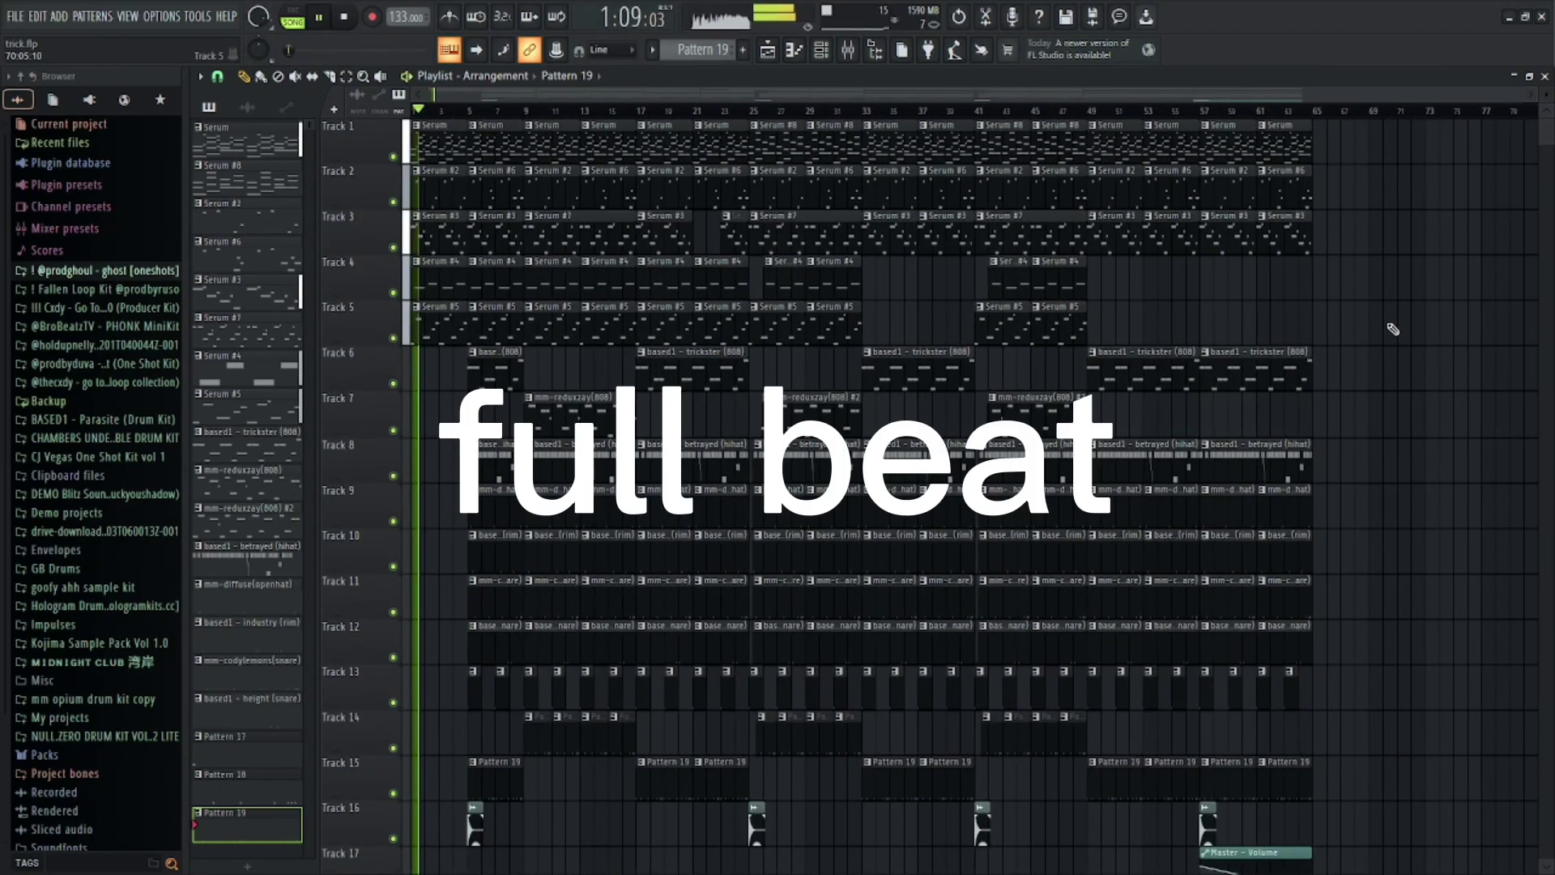